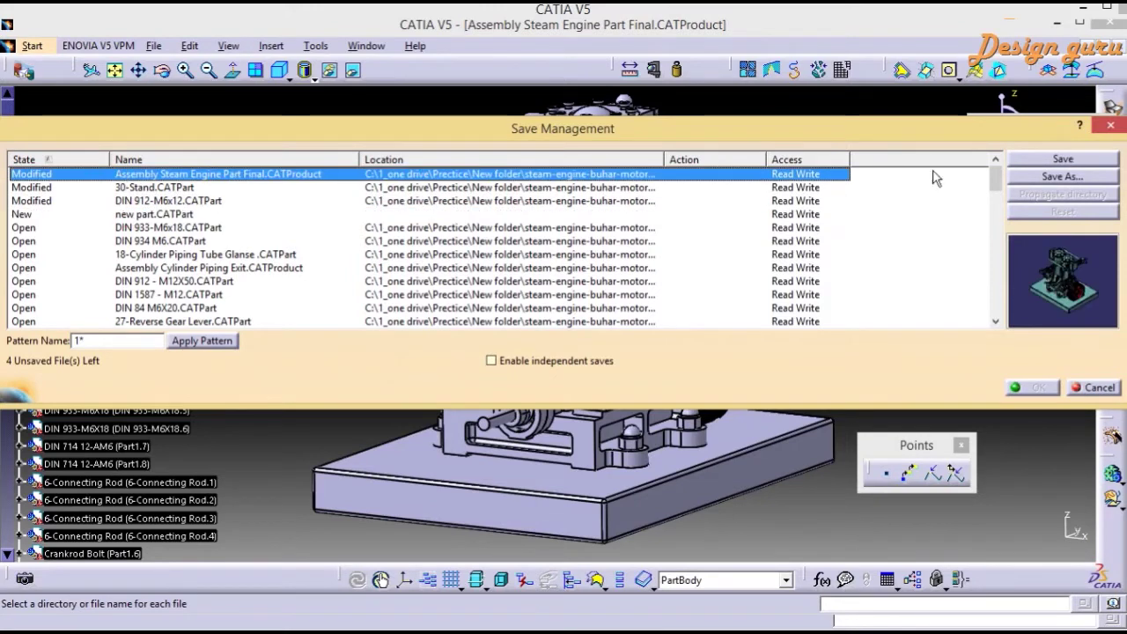
# Step: Mark the modified Assembly Steam Engine Part Final.CATProduct for saving in Save Management
pyautogui.click(596, 214)
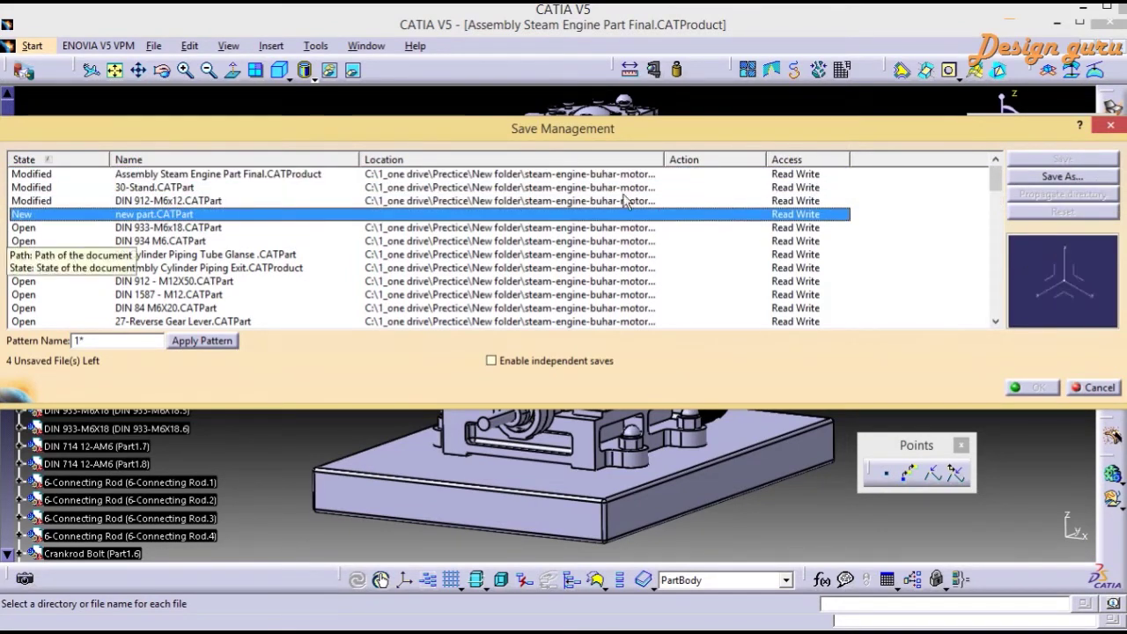
pyautogui.click(52, 173)
pyautogui.click(1063, 160)
pyautogui.click(394, 201)
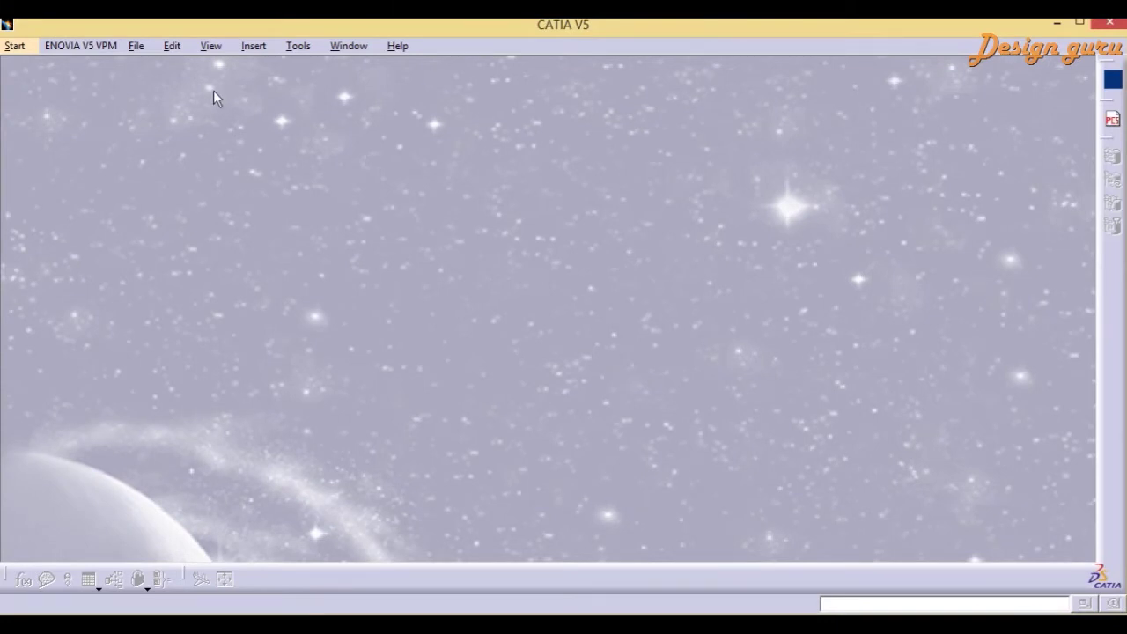
# Step: Open the CATIA product Assembly Steam Engine Part Final from the steam-engine-buhar-motoru-2.snapshot.5 folder
pyautogui.click(136, 46)
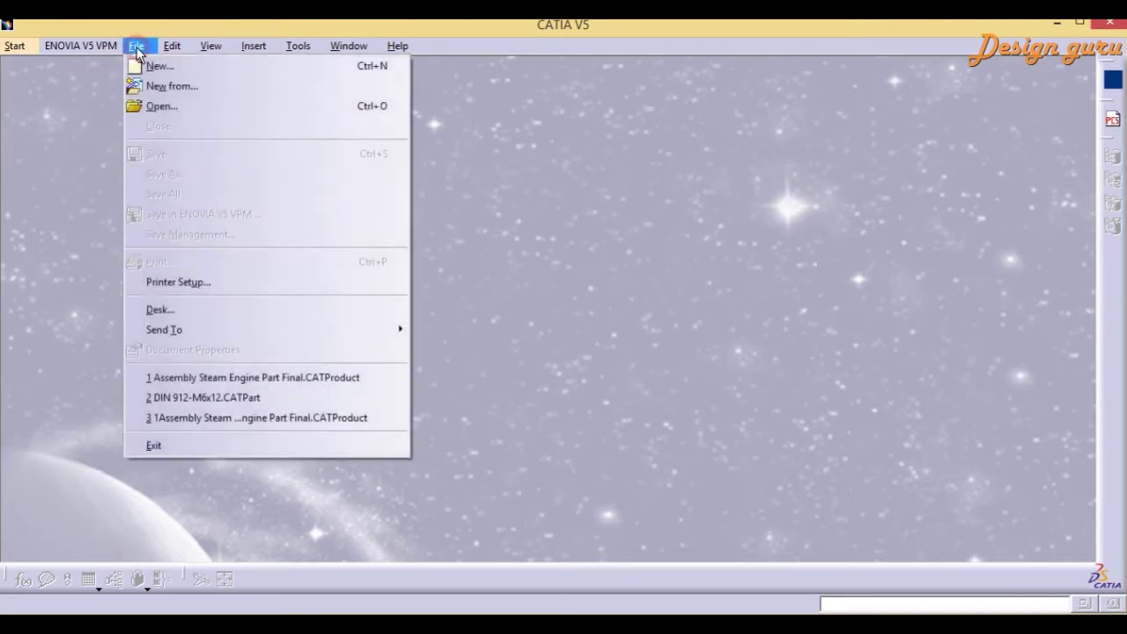
pyautogui.click(163, 107)
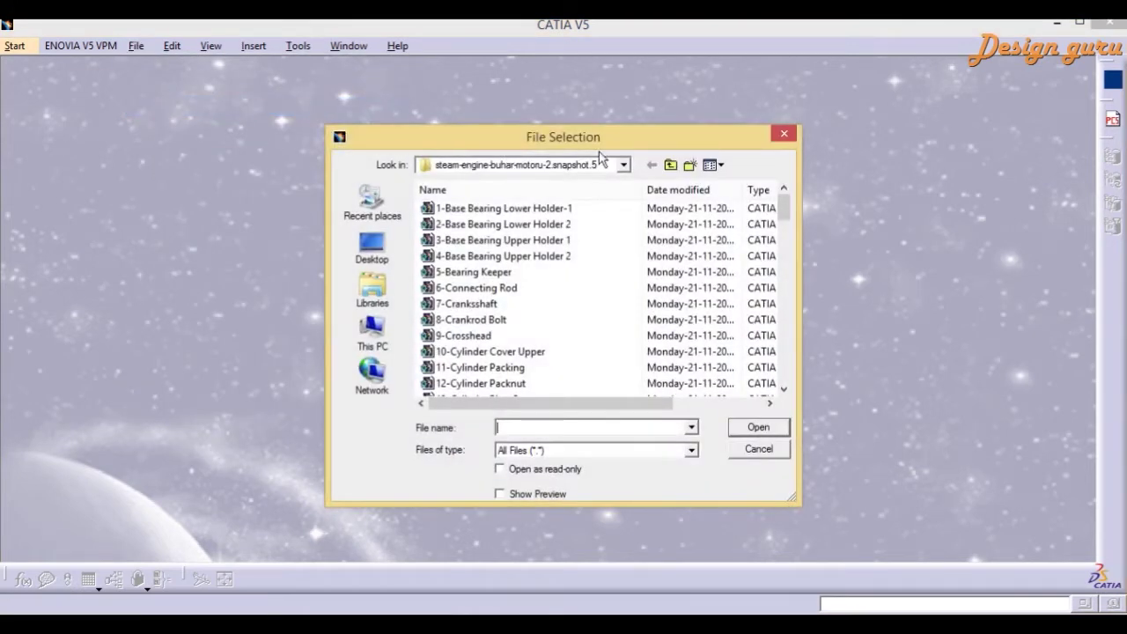
pyautogui.moveTo(790, 209); pyautogui.dragTo(715, 382)
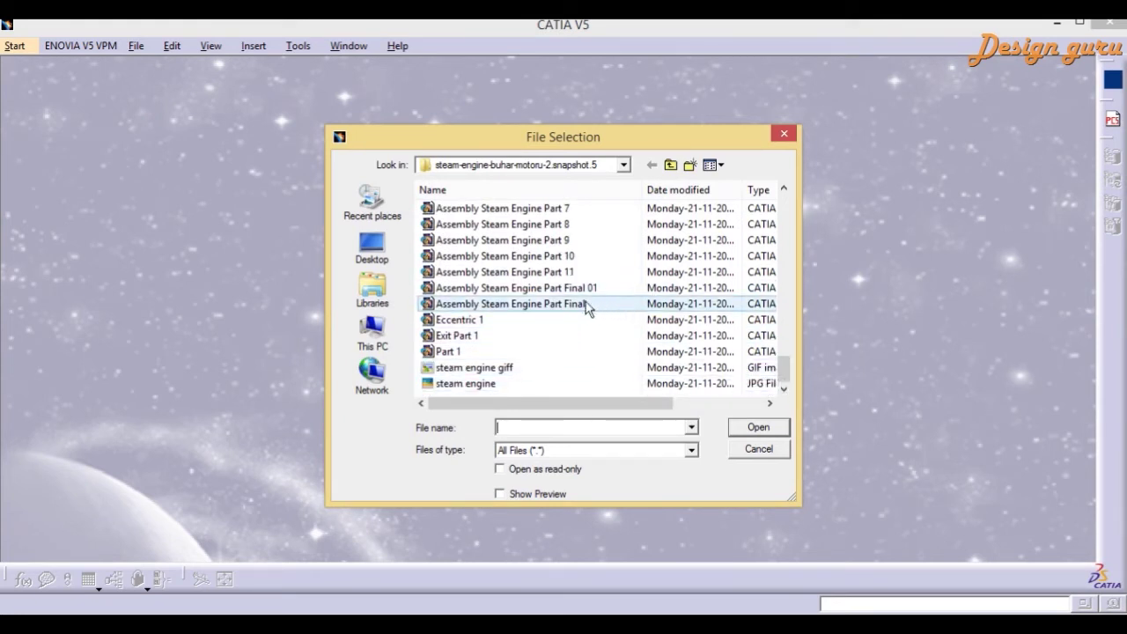
pyautogui.click(507, 308)
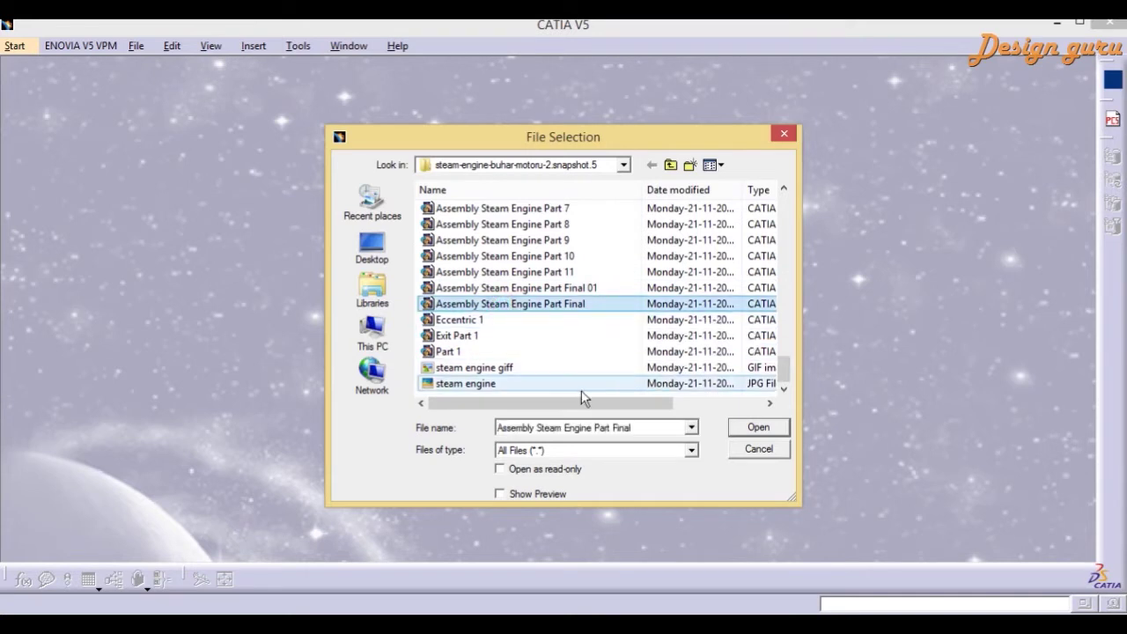
pyautogui.moveTo(569, 408); pyautogui.dragTo(664, 405)
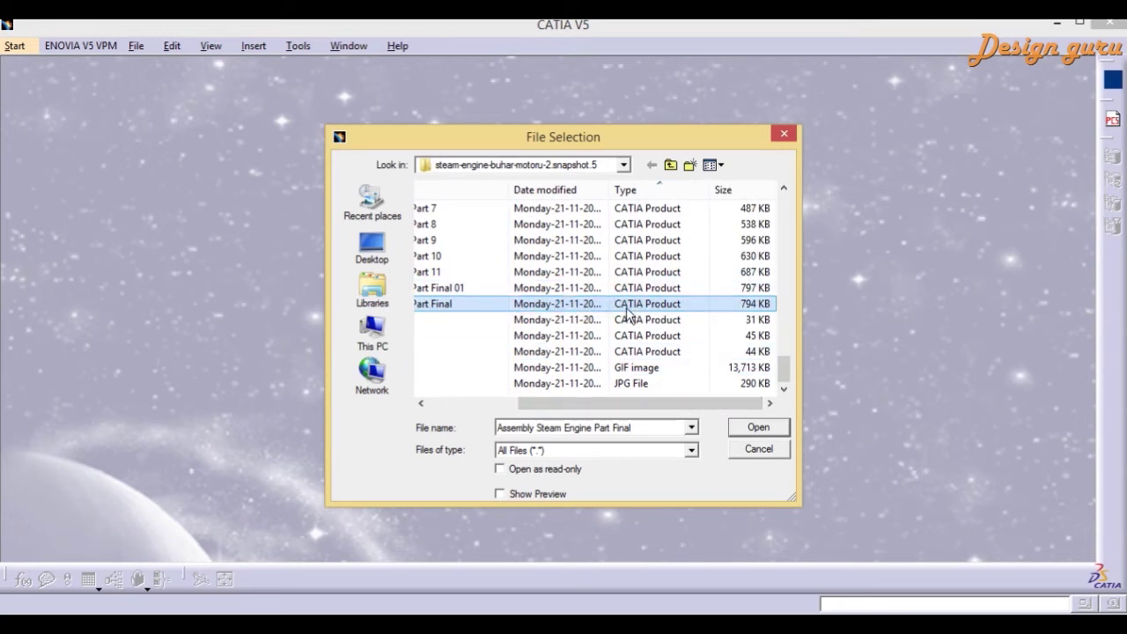
pyautogui.click(759, 427)
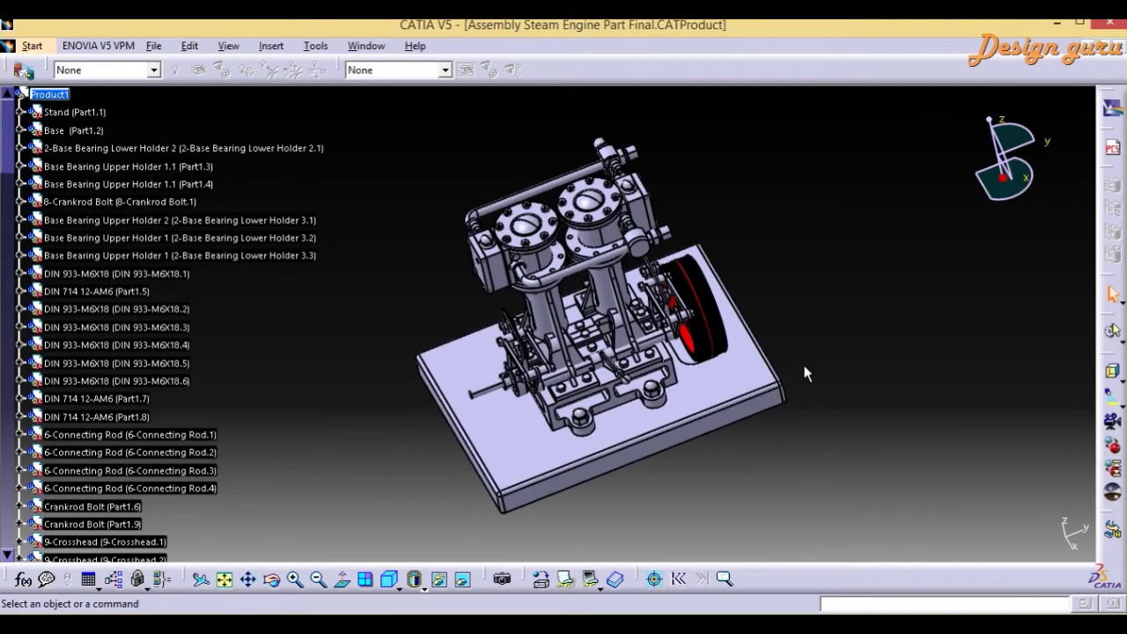
# Step: Examine the steam engine assembly from the side and look through its components in the specification tree
pyautogui.moveTo(428, 433); pyautogui.dragTo(431, 306, button='middle')
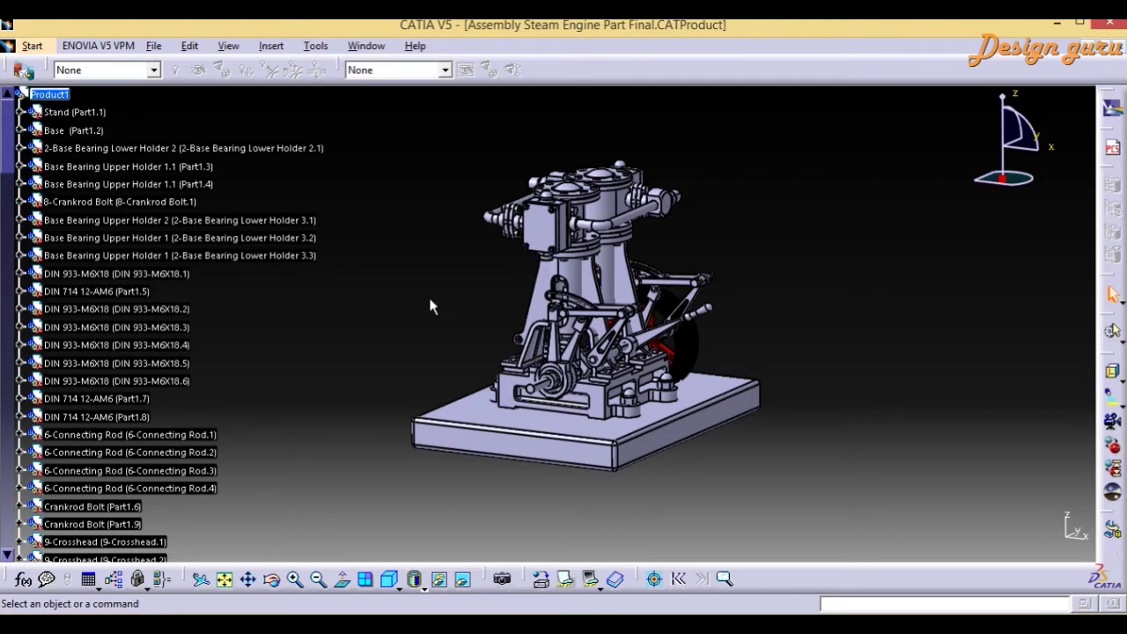
pyautogui.scroll(-5, 175, 317)
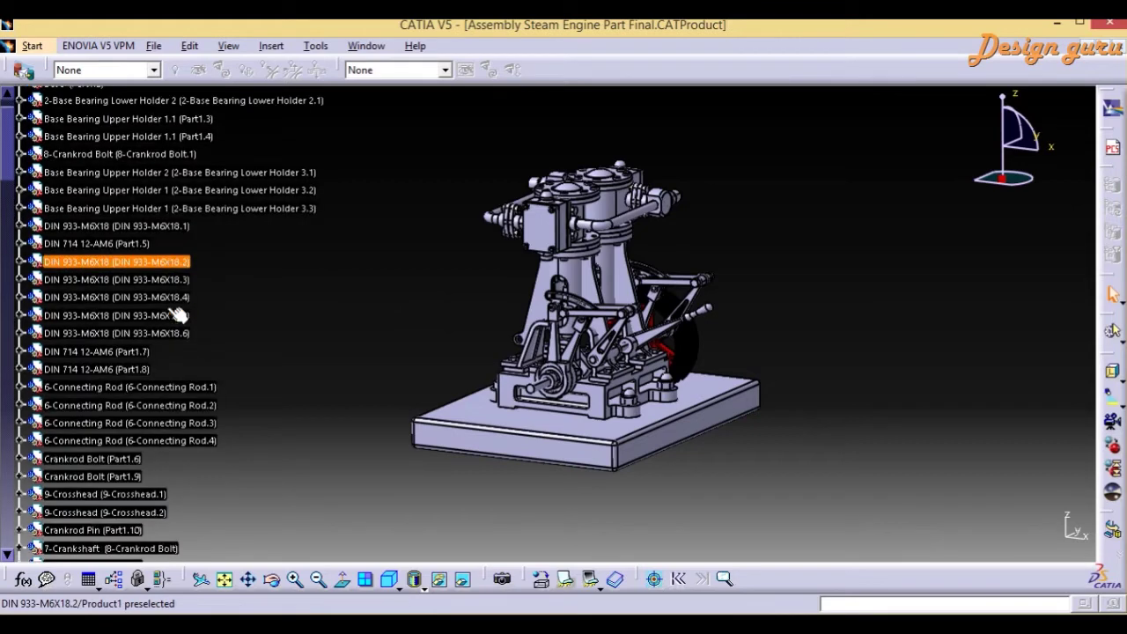
pyautogui.scroll(-15, 175, 317)
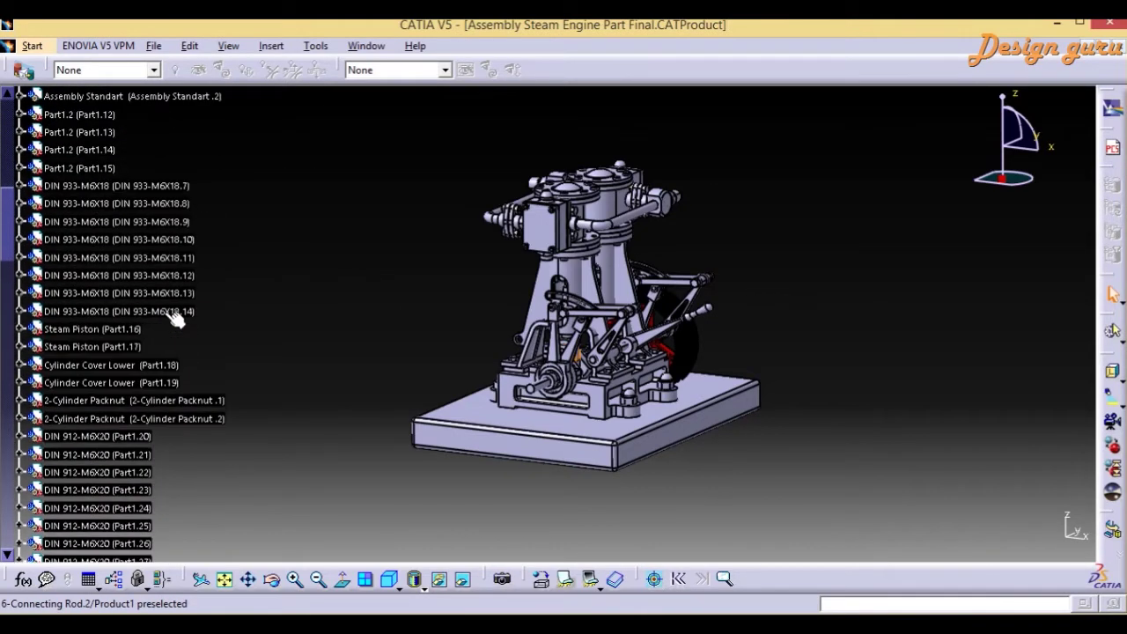
pyautogui.scroll(-3, 176, 319)
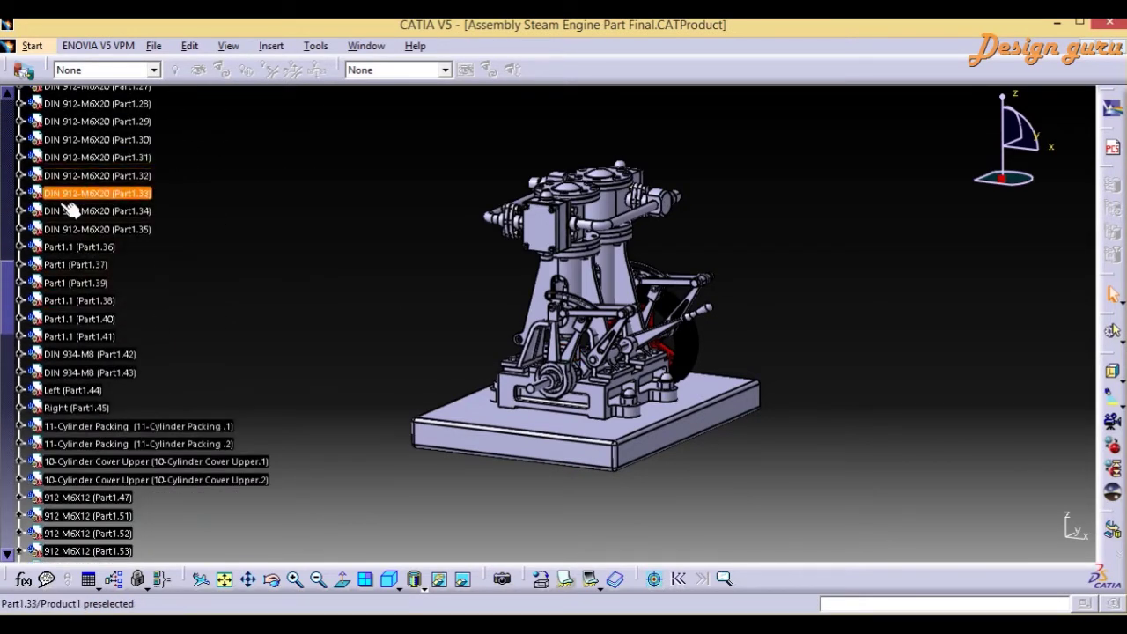
pyautogui.scroll(-10, 85, 498)
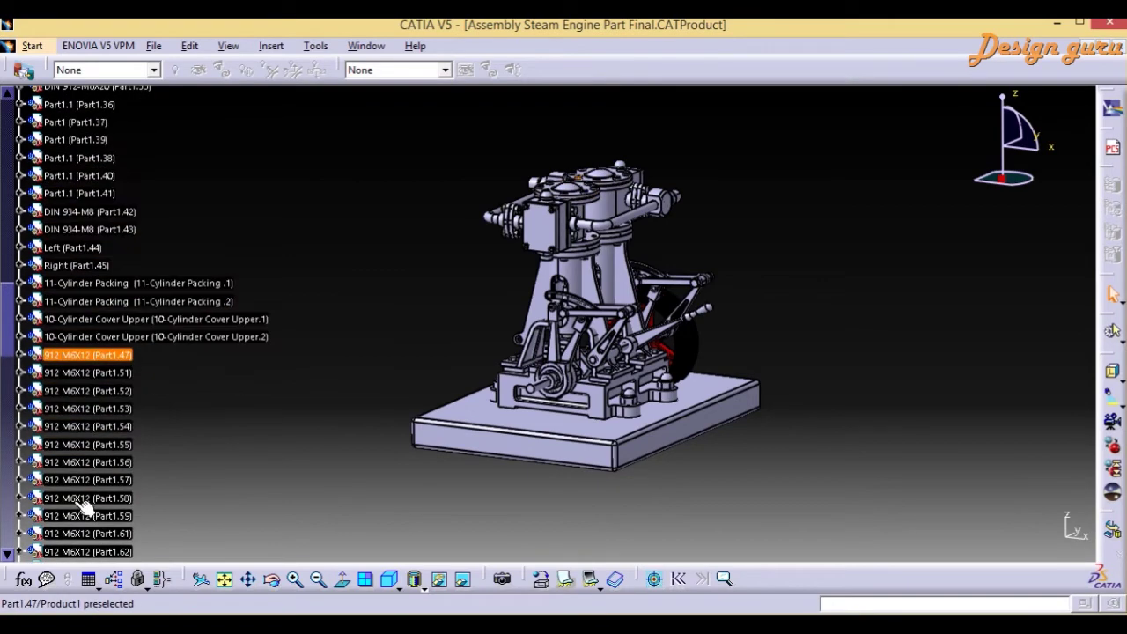
pyautogui.scroll(-12, 85, 498)
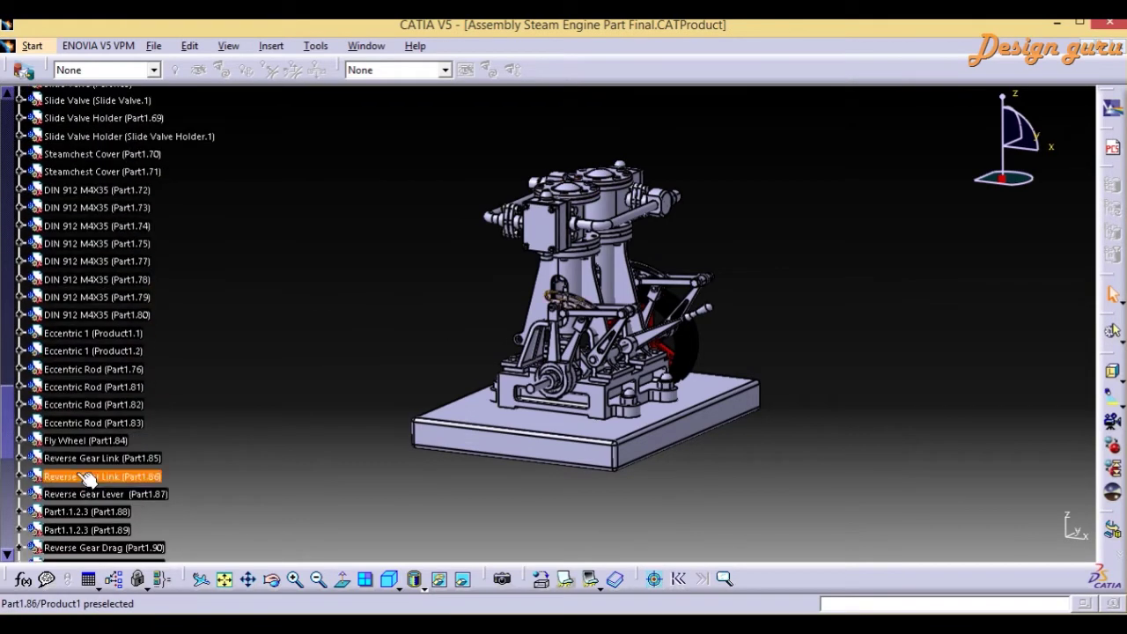
pyautogui.scroll(-7, 87, 476)
pyautogui.scroll(13, 74, 464)
pyautogui.scroll(13, 74, 464)
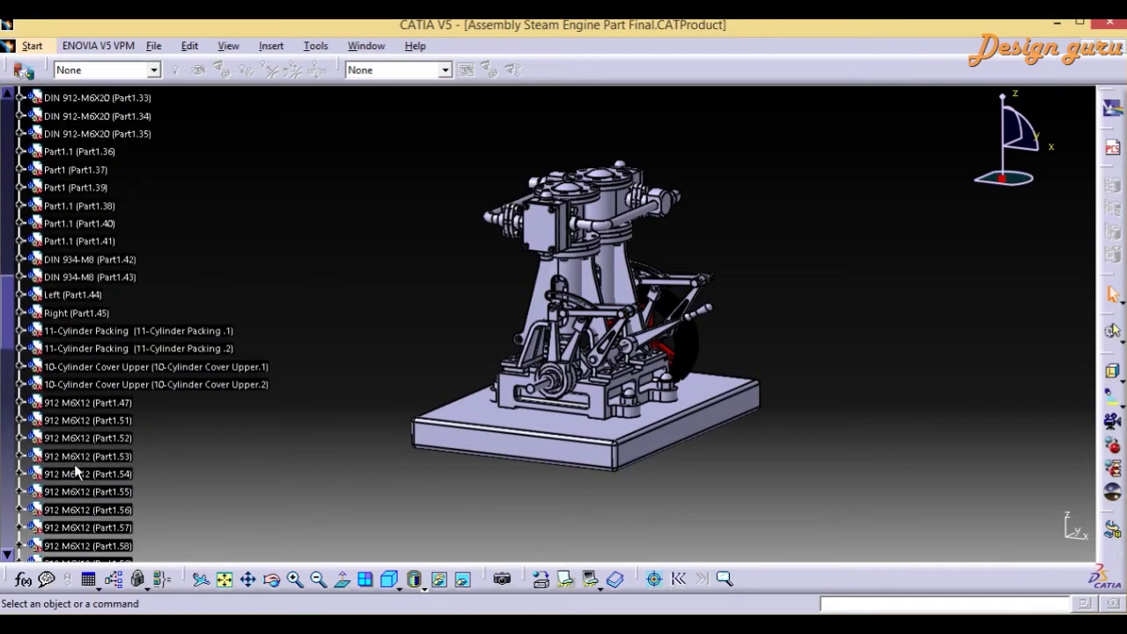
pyautogui.scroll(4, 74, 464)
pyautogui.scroll(11, 74, 463)
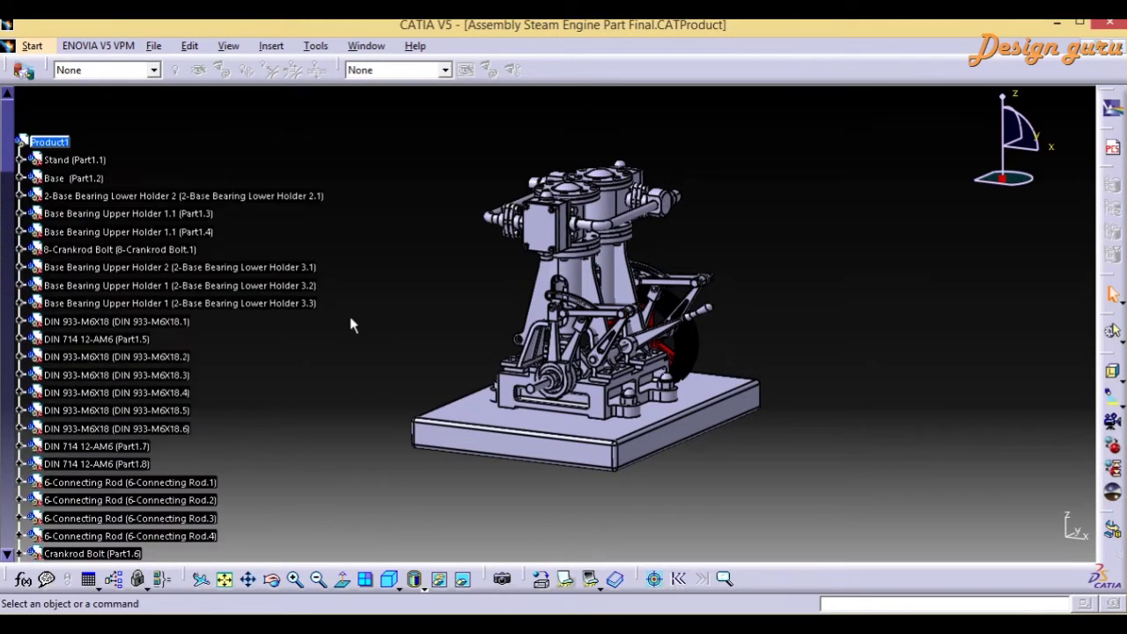
# Step: Review the state, location and access of the assembly's documents in Save Management, and close it without saving
pyautogui.click(150, 46)
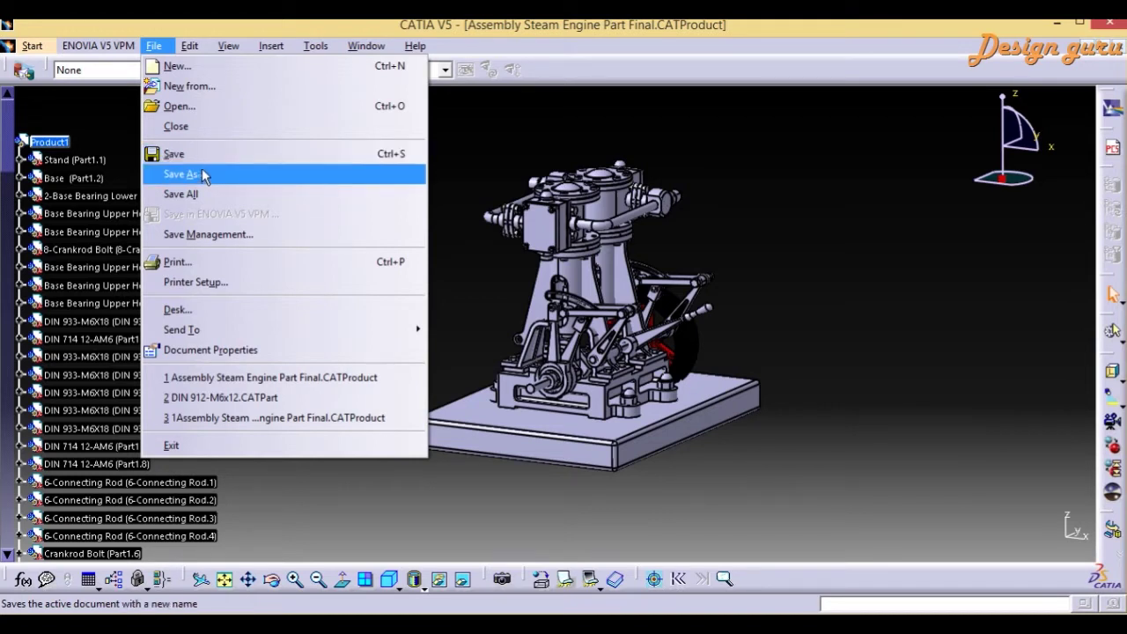
pyautogui.click(228, 237)
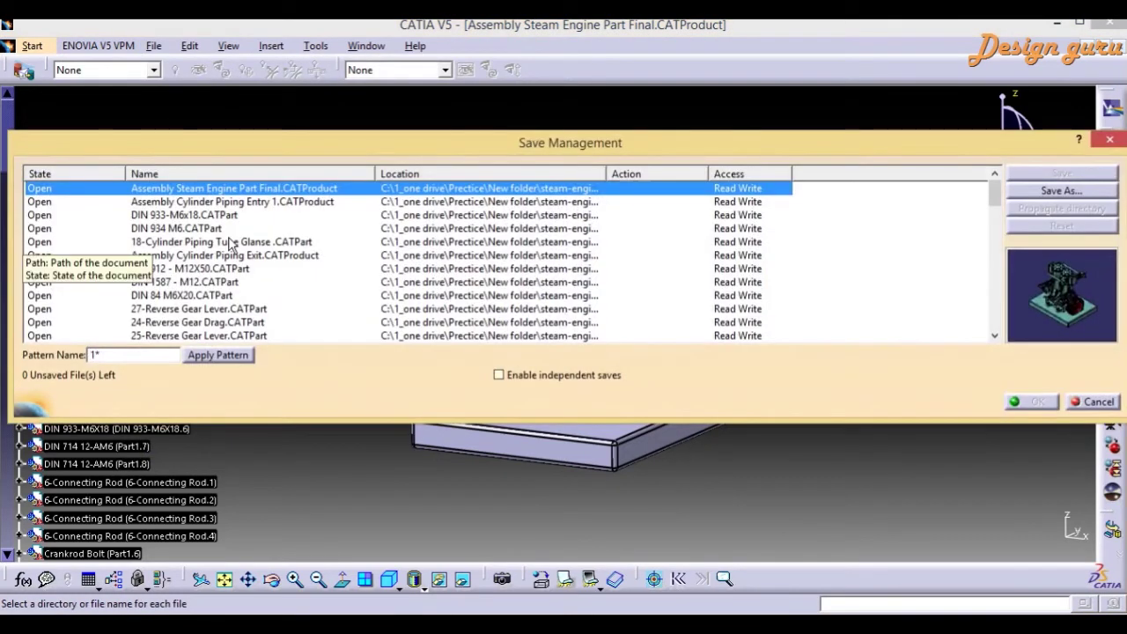
pyautogui.moveTo(442, 150); pyautogui.dragTo(443, 134)
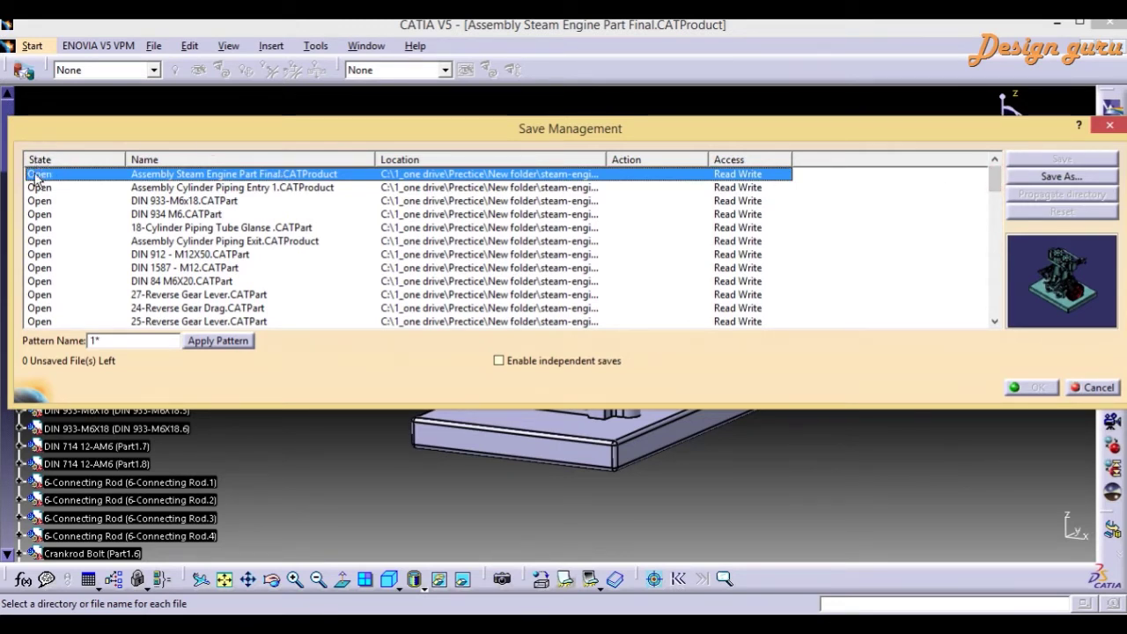
pyautogui.moveTo(996, 180)
pyautogui.mouseDown()
pyautogui.moveTo(983, 274)
pyautogui.moveTo(996, 312)
pyautogui.moveTo(989, 172)
pyautogui.mouseUp()
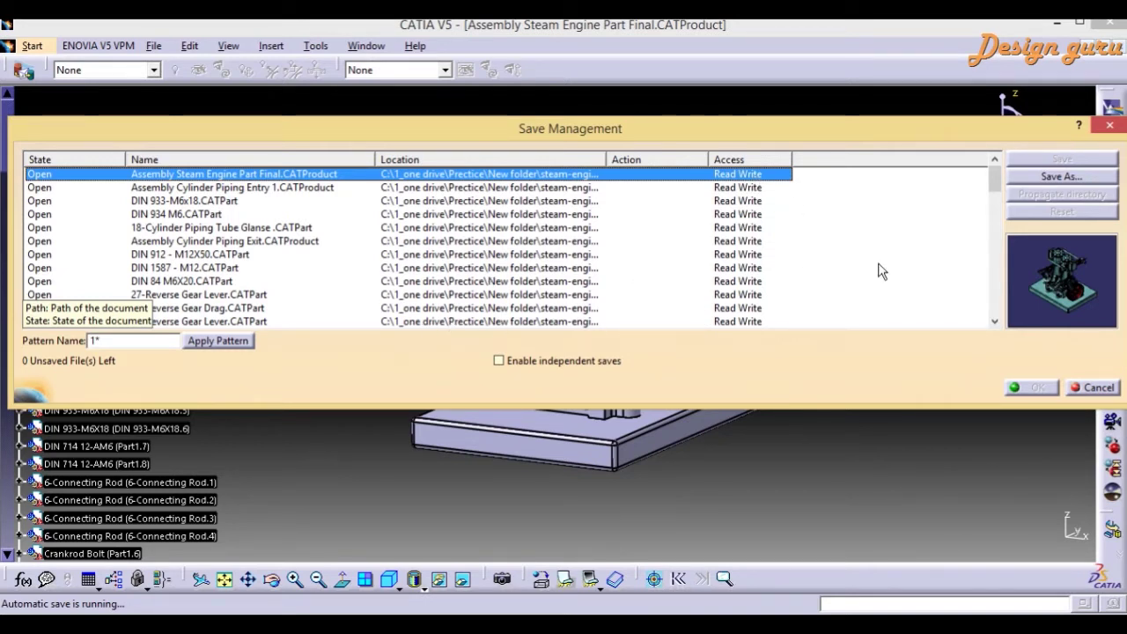
pyautogui.click(1097, 388)
# Step: Activate the Stand part for editing in the context of the assembly
pyautogui.moveTo(813, 358); pyautogui.dragTo(696, 483, button='middle')
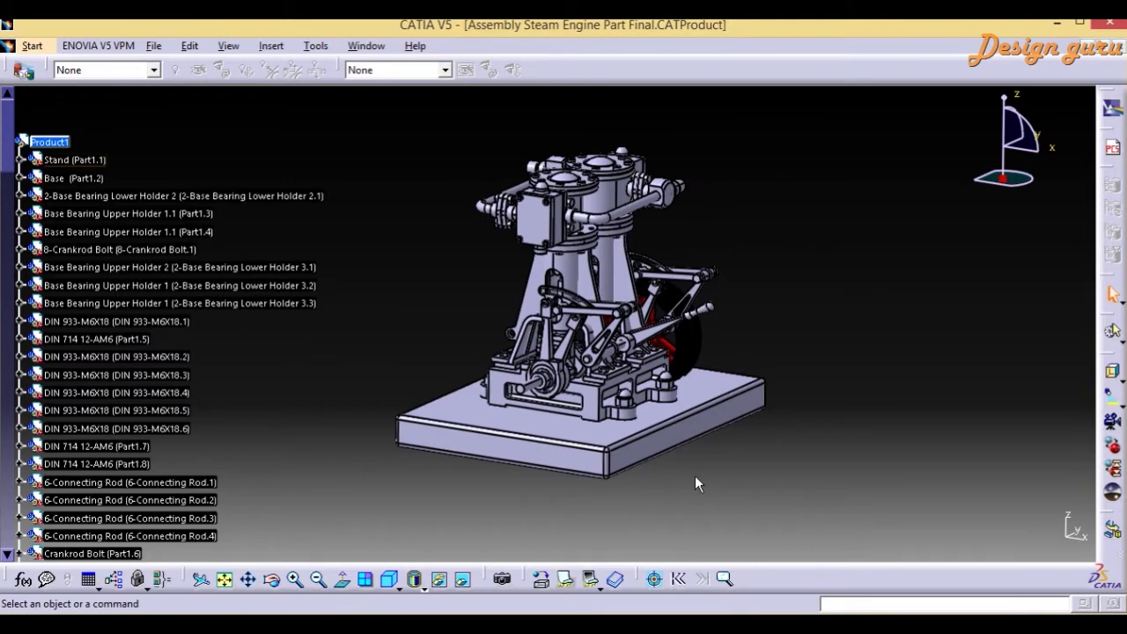
pyautogui.moveTo(503, 437); pyautogui.dragTo(610, 412, button='middle')
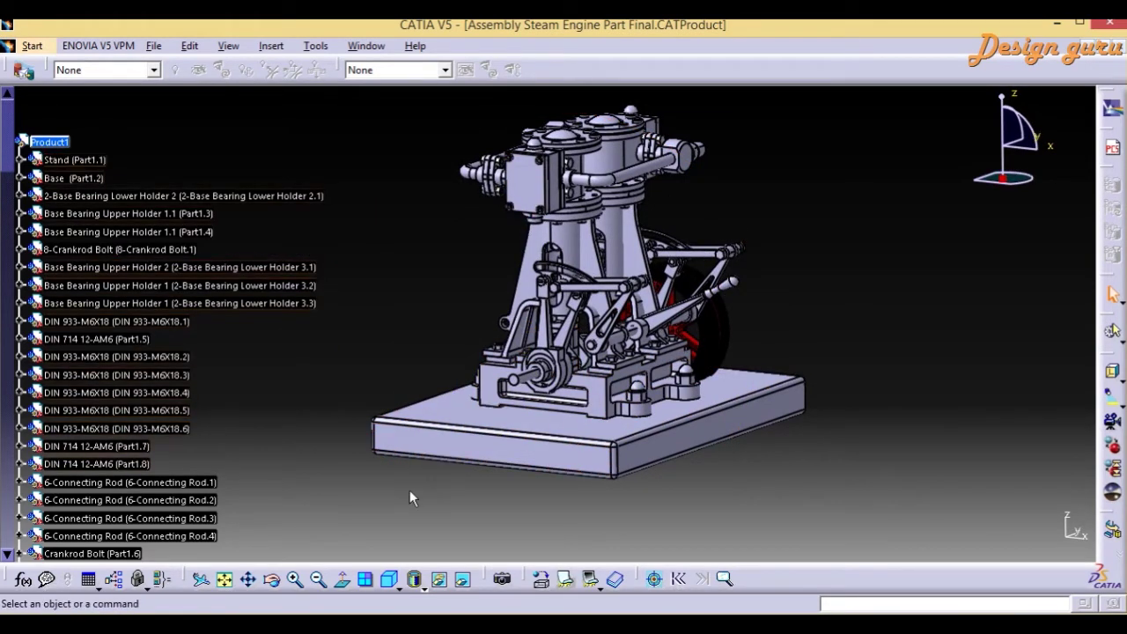
pyautogui.moveTo(413, 482)
pyautogui.mouseDown(button='middle')
pyautogui.moveTo(540, 394)
pyautogui.moveTo(469, 354)
pyautogui.moveTo(423, 352)
pyautogui.moveTo(430, 473)
pyautogui.mouseUp(button='middle')
pyautogui.moveTo(419, 356); pyautogui.dragTo(419, 355, button='middle')
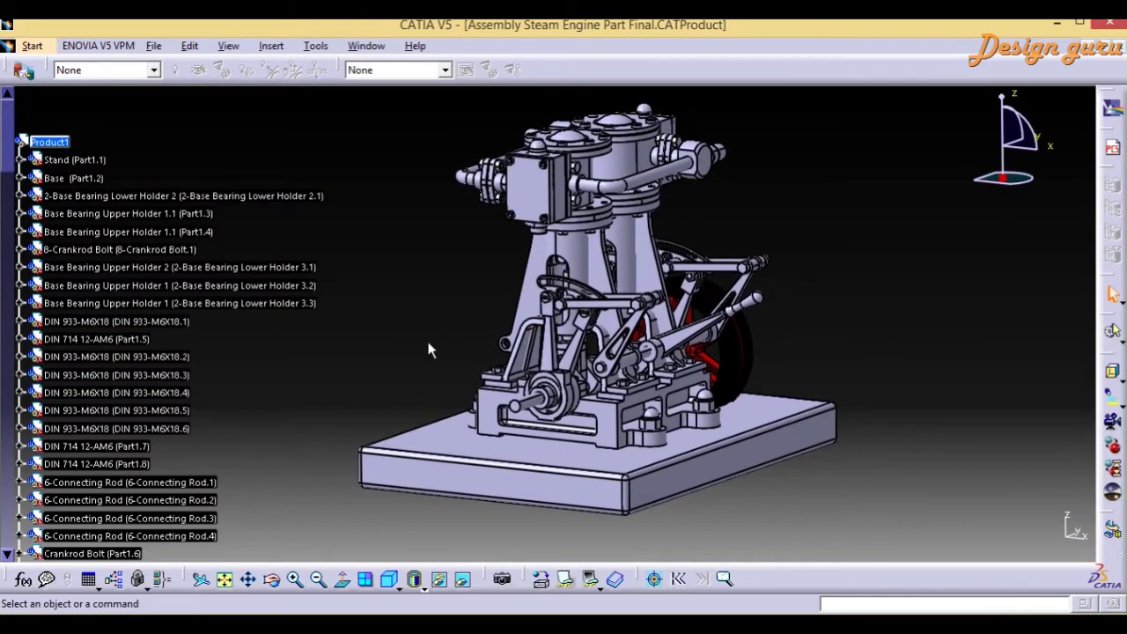
pyautogui.doubleClick(448, 455)
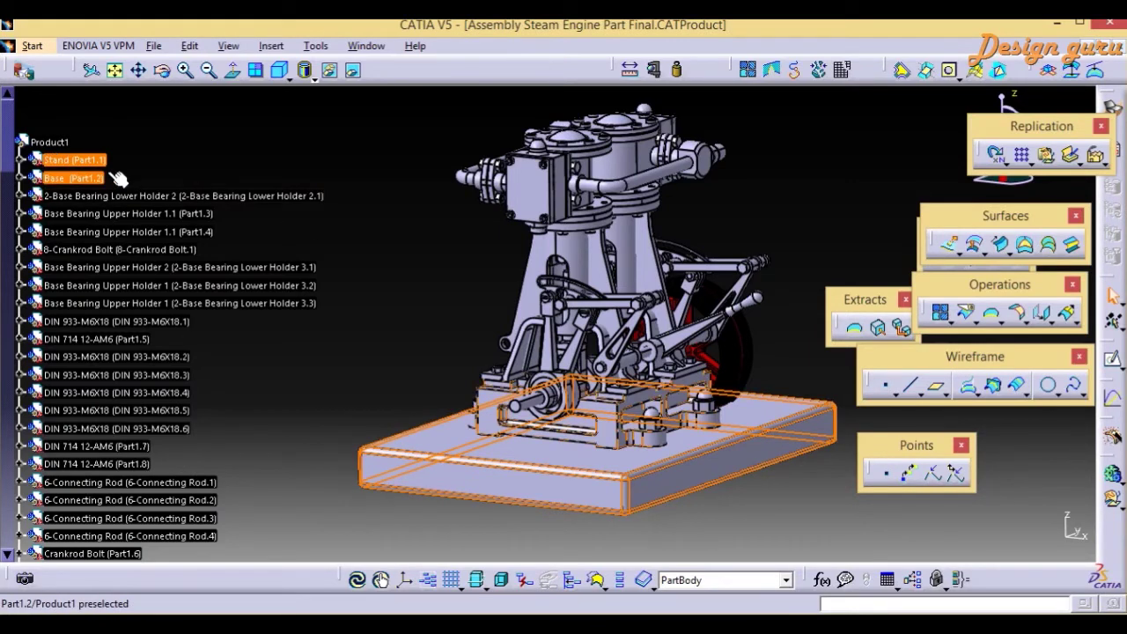
pyautogui.click(388, 532)
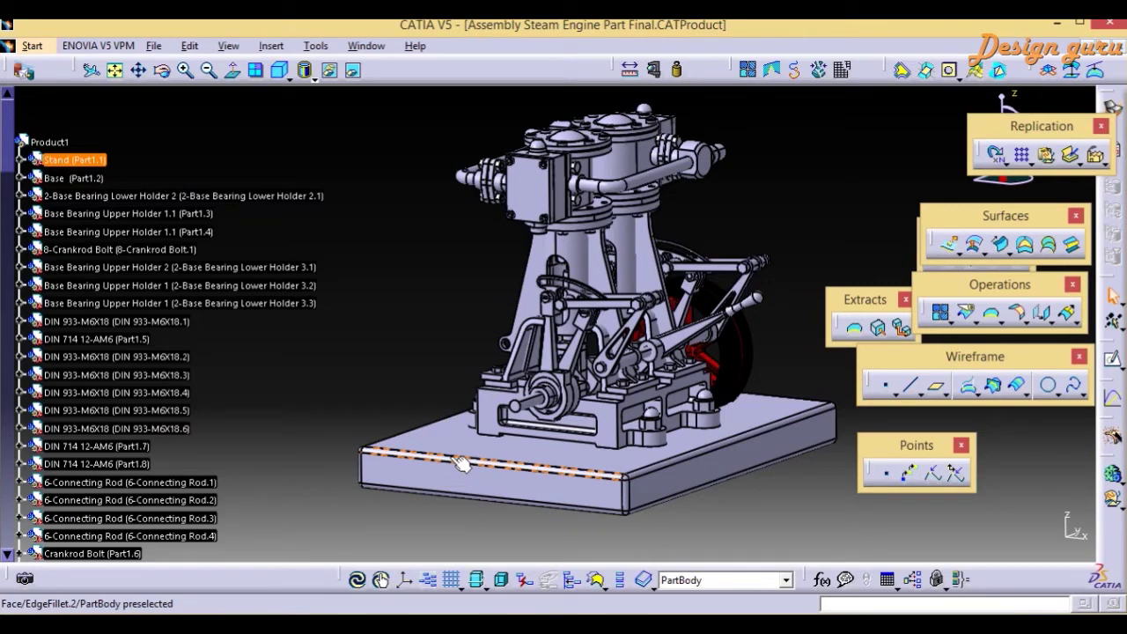
# Step: Set the radius of the edge fillet on the stand's plate edges to 3 mm
pyautogui.doubleClick(462, 465)
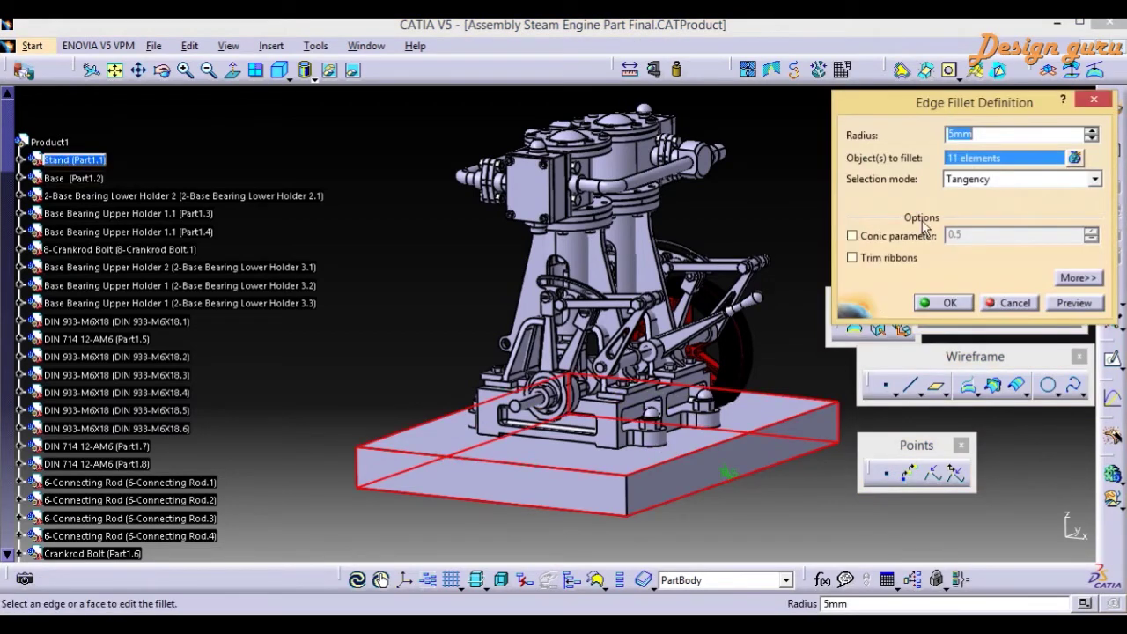
pyautogui.moveTo(927, 111); pyautogui.dragTo(724, 137)
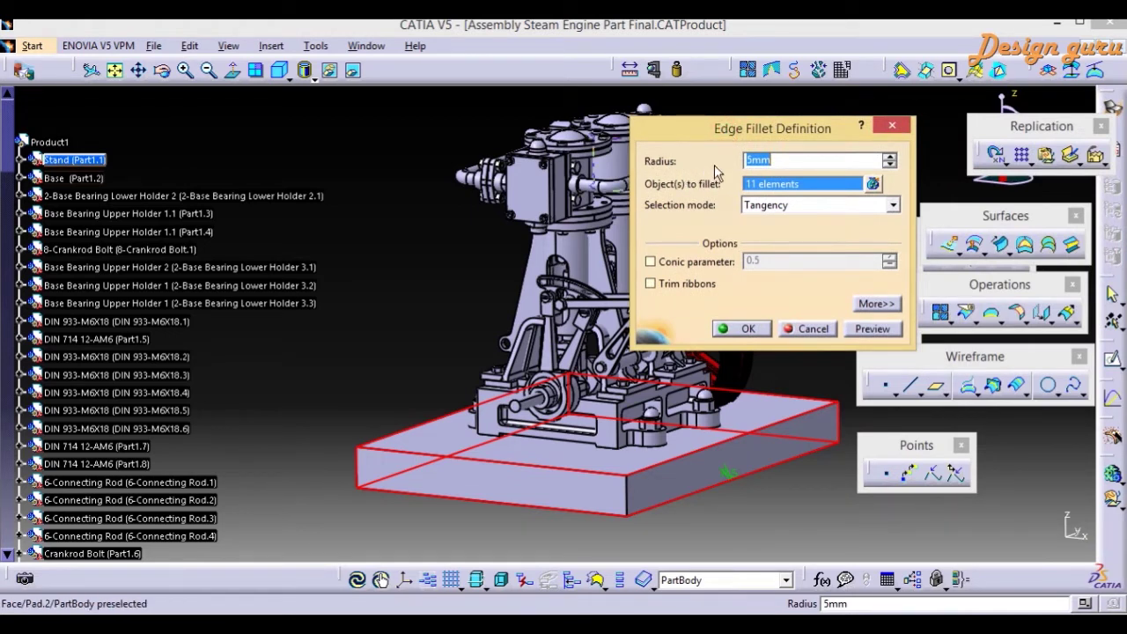
pyautogui.click(709, 162)
pyautogui.write('3')
pyautogui.click(740, 328)
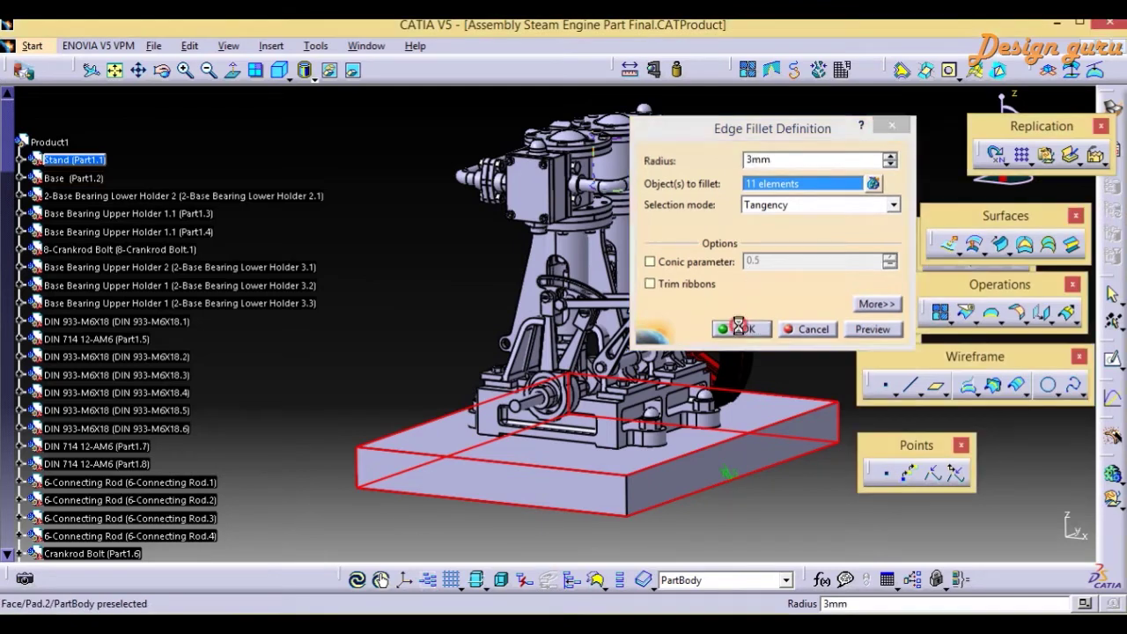
pyautogui.click(380, 286)
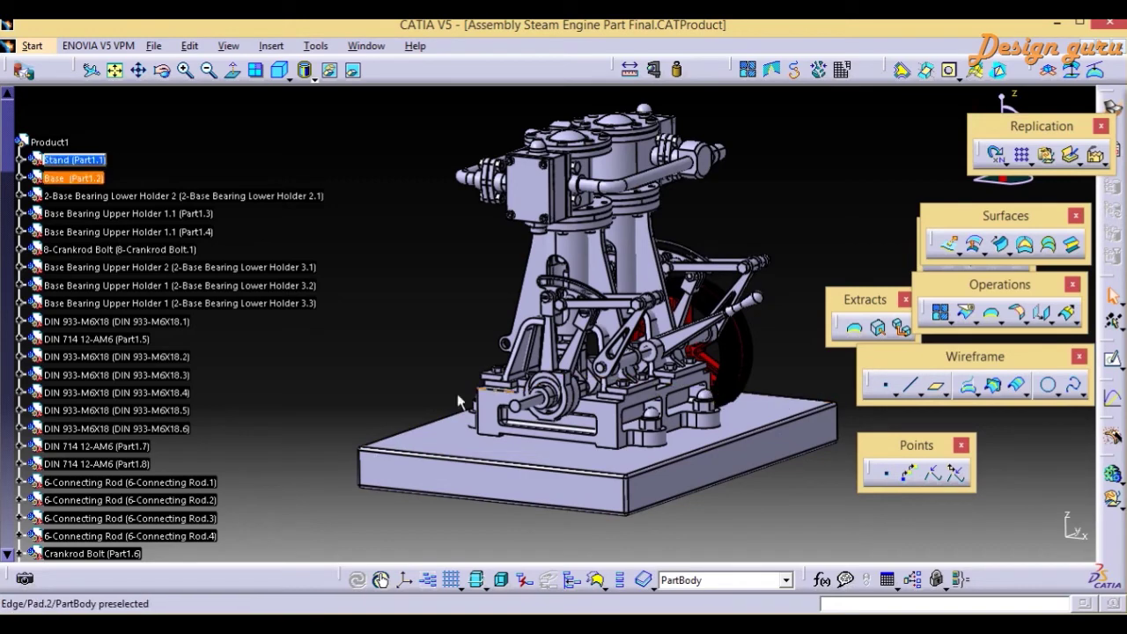
# Step: Open Save Management for the edited assembly and sort the document list by state
pyautogui.moveTo(423, 491); pyautogui.dragTo(473, 319, button='middle')
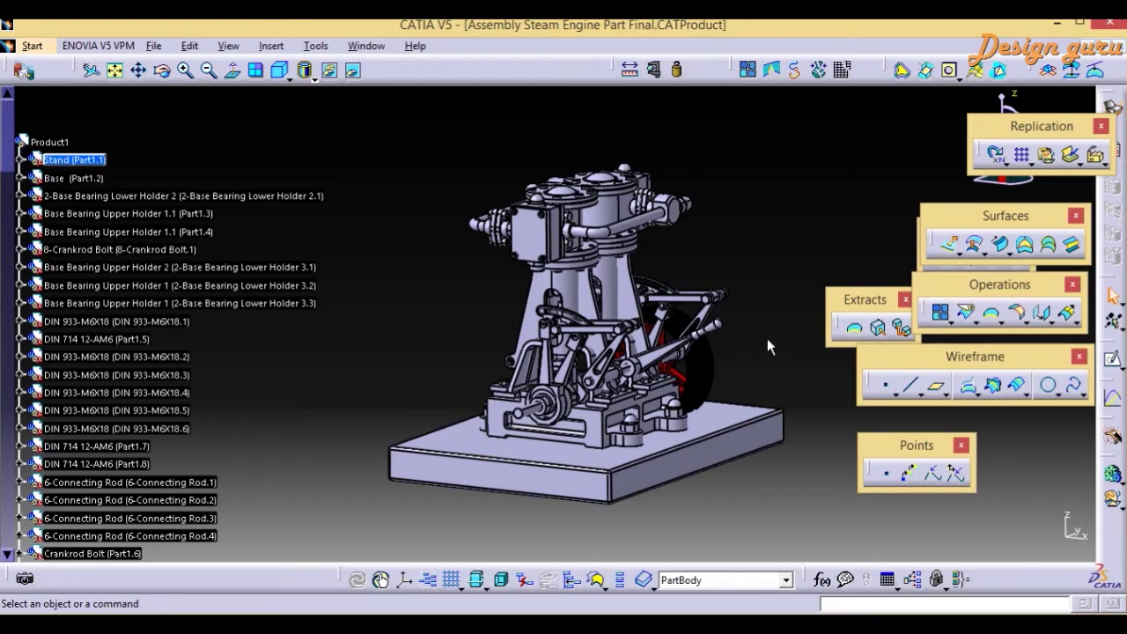
pyautogui.moveTo(770, 343); pyautogui.dragTo(774, 302, button='middle')
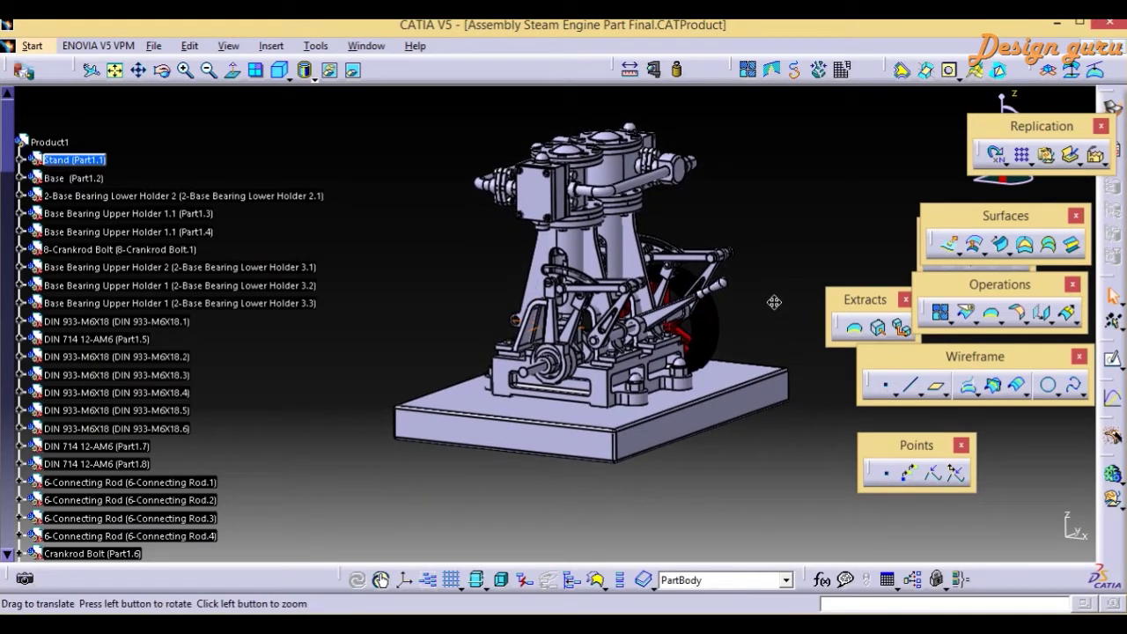
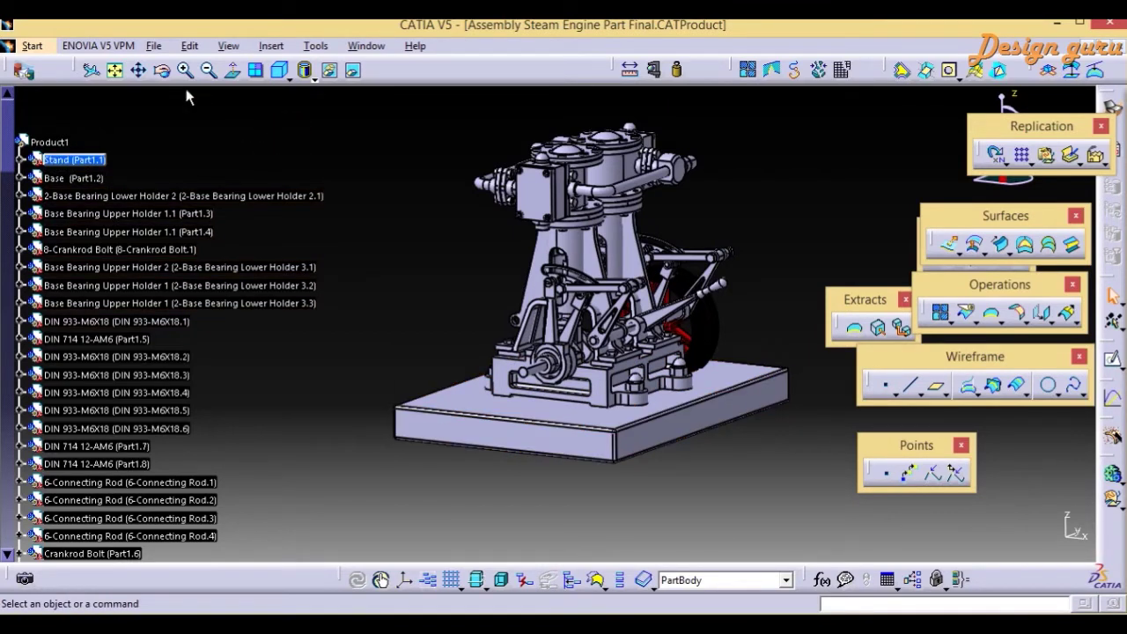
pyautogui.click(155, 46)
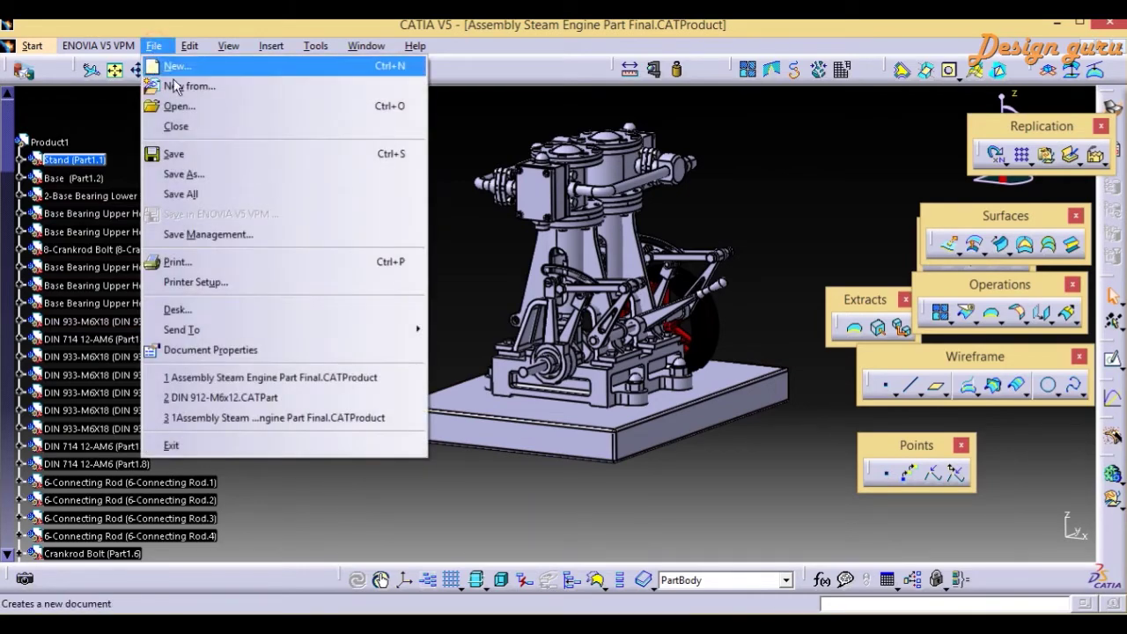
pyautogui.click(199, 237)
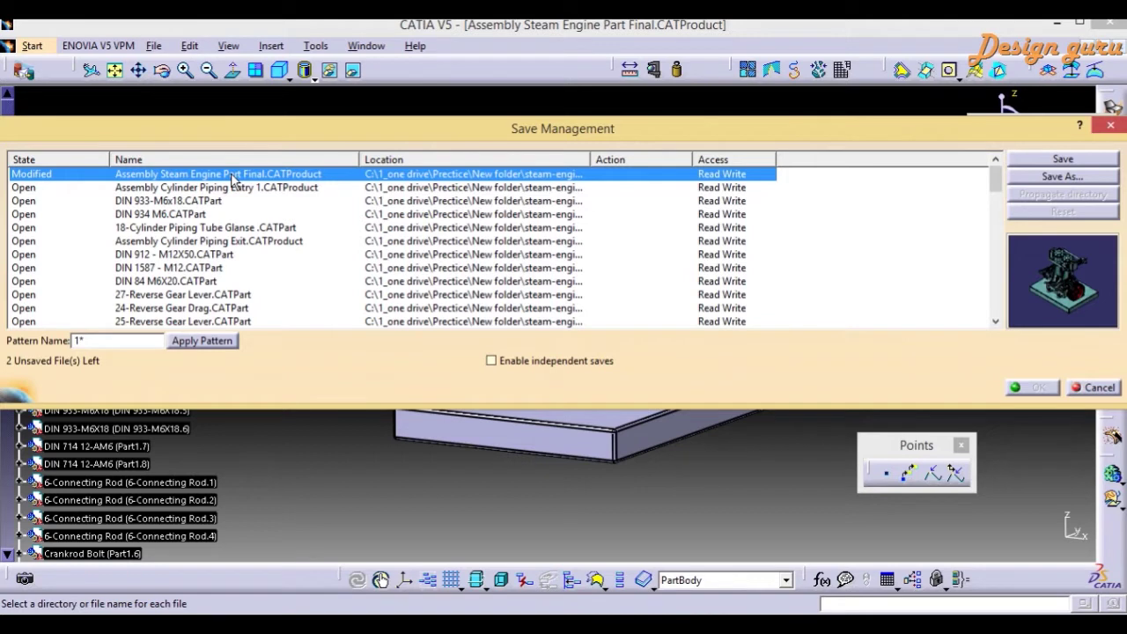
pyautogui.click(42, 161)
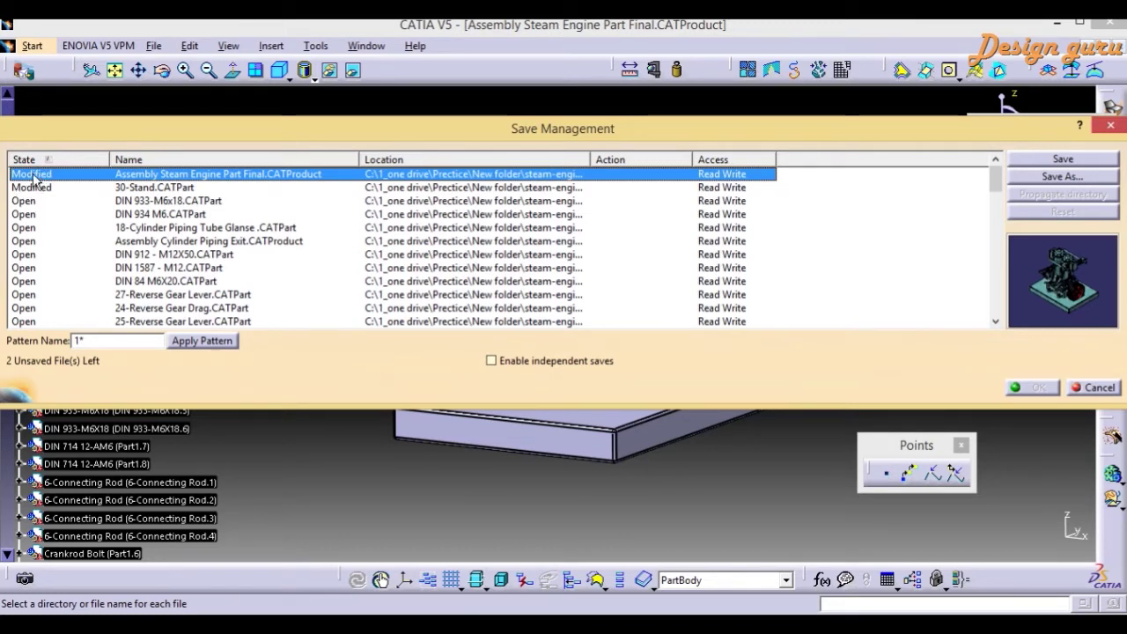
# Step: Check the 30-Stand.CATPart entry, widen the location column to read the paths, and close Save Management without saving
pyautogui.click(142, 189)
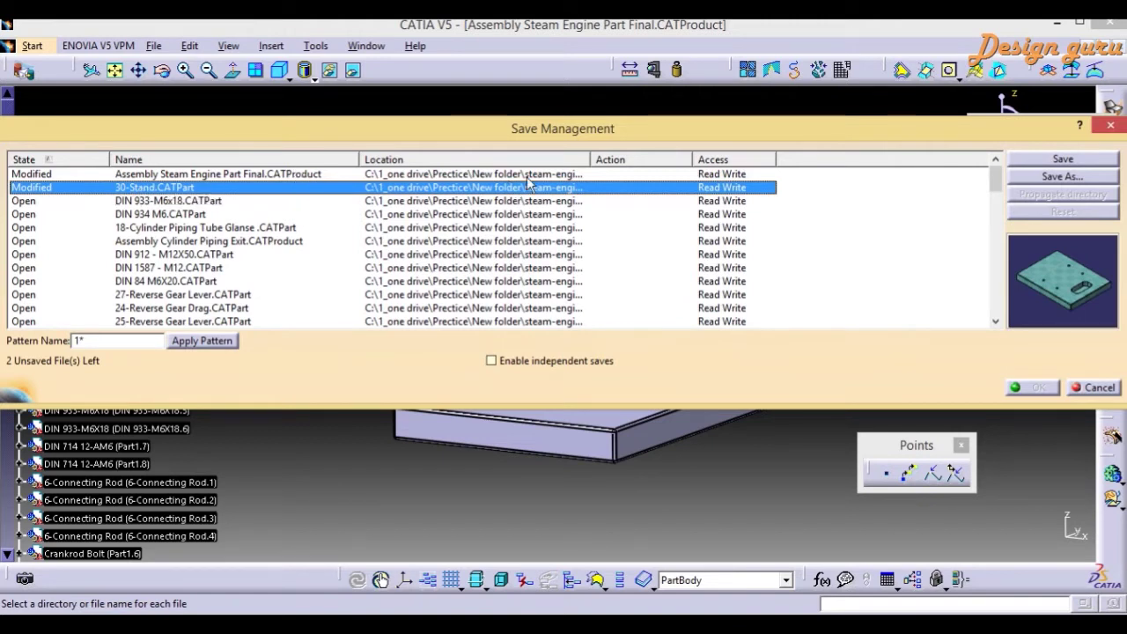
pyautogui.moveTo(590, 159); pyautogui.dragTo(660, 159)
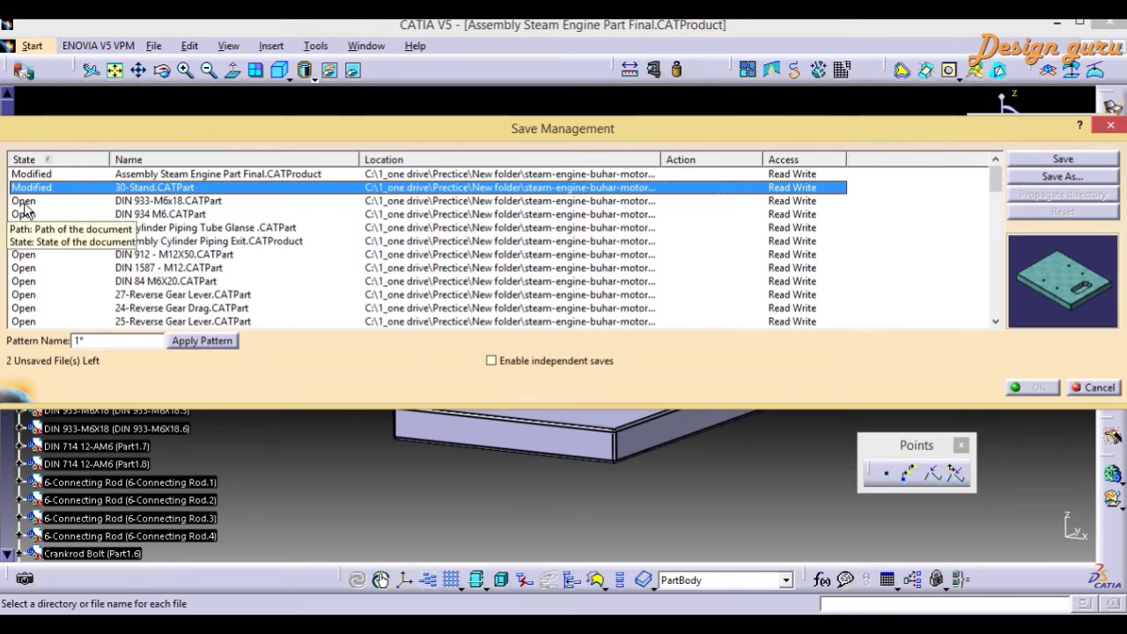
pyautogui.click(1094, 388)
# Step: Create a new part document named "new part" and return to the maximized steam engine assembly window
pyautogui.click(153, 45)
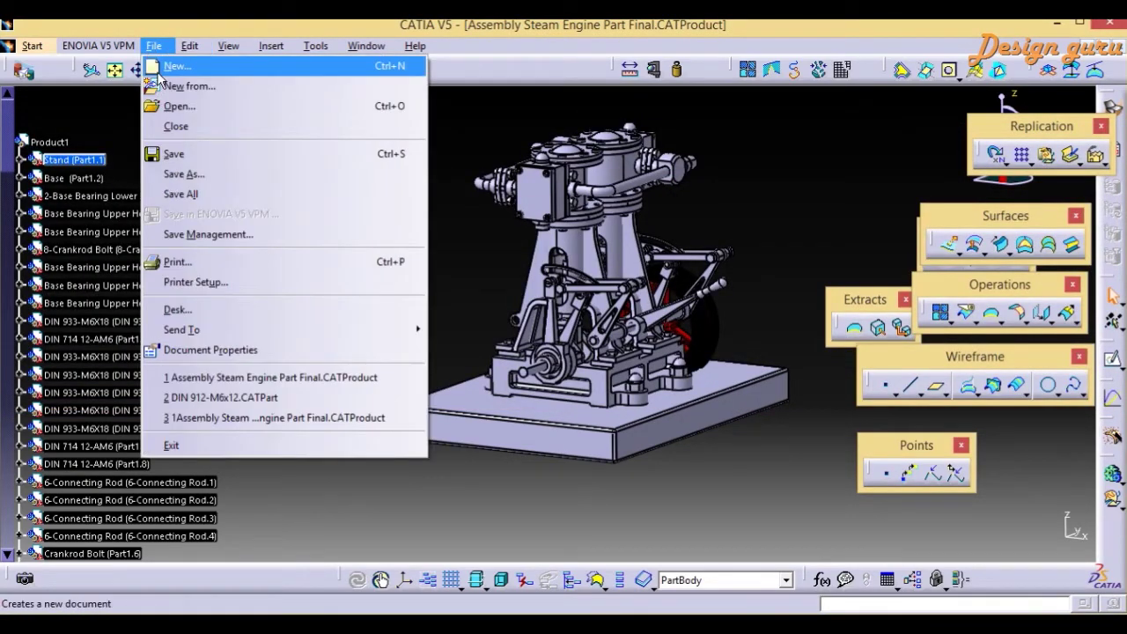
pyautogui.click(160, 71)
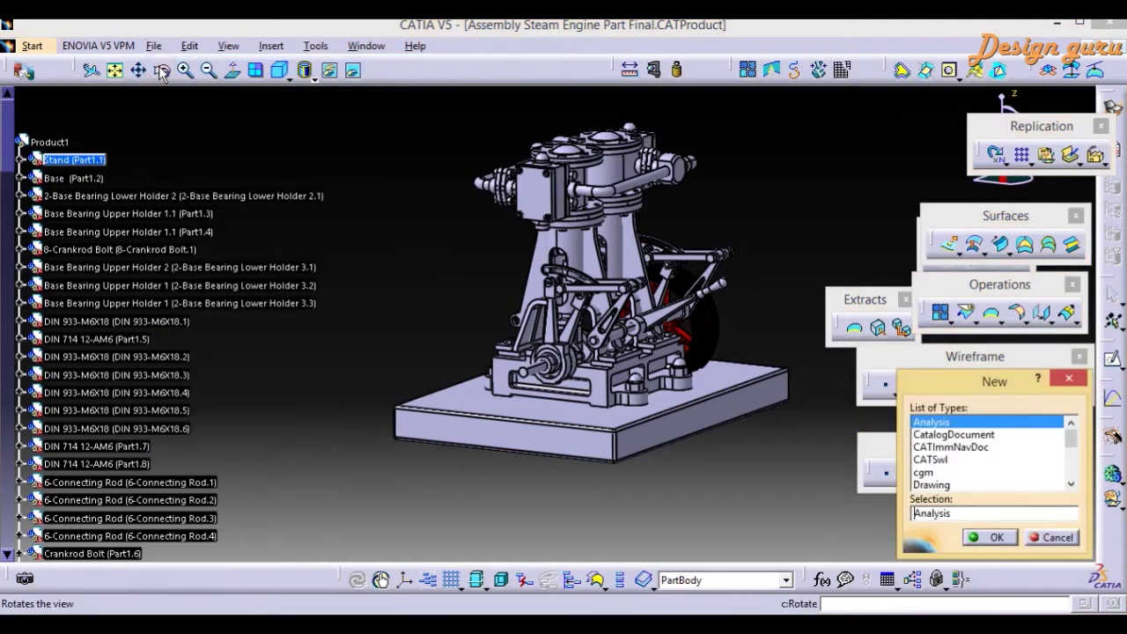
pyautogui.moveTo(957, 512); pyautogui.dragTo(826, 500)
pyautogui.write('Part')
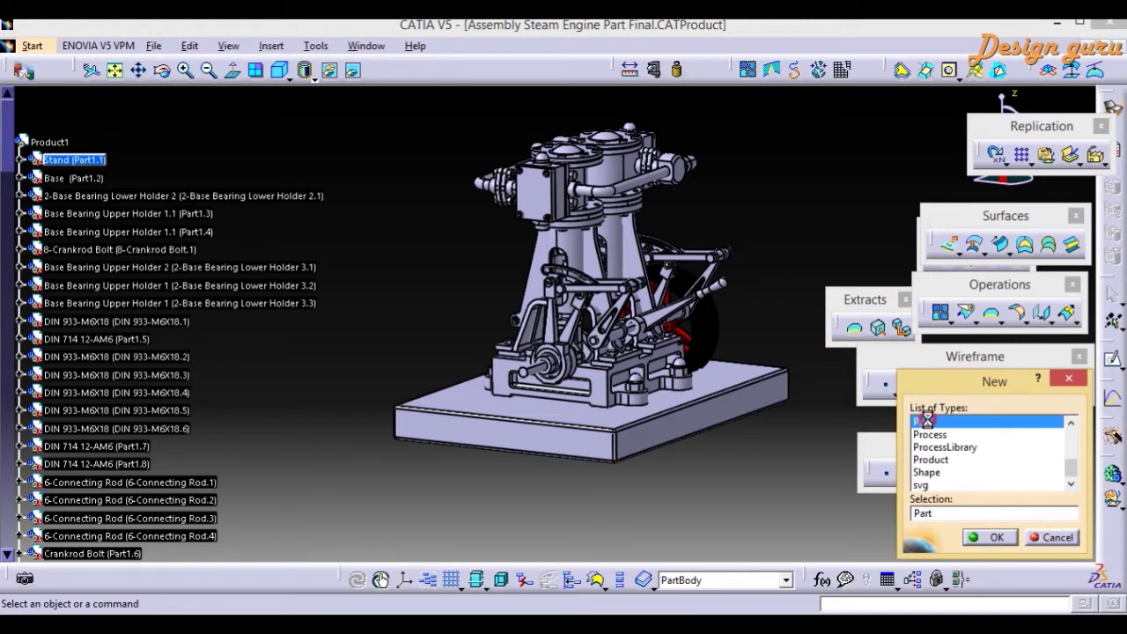
pyautogui.click(997, 538)
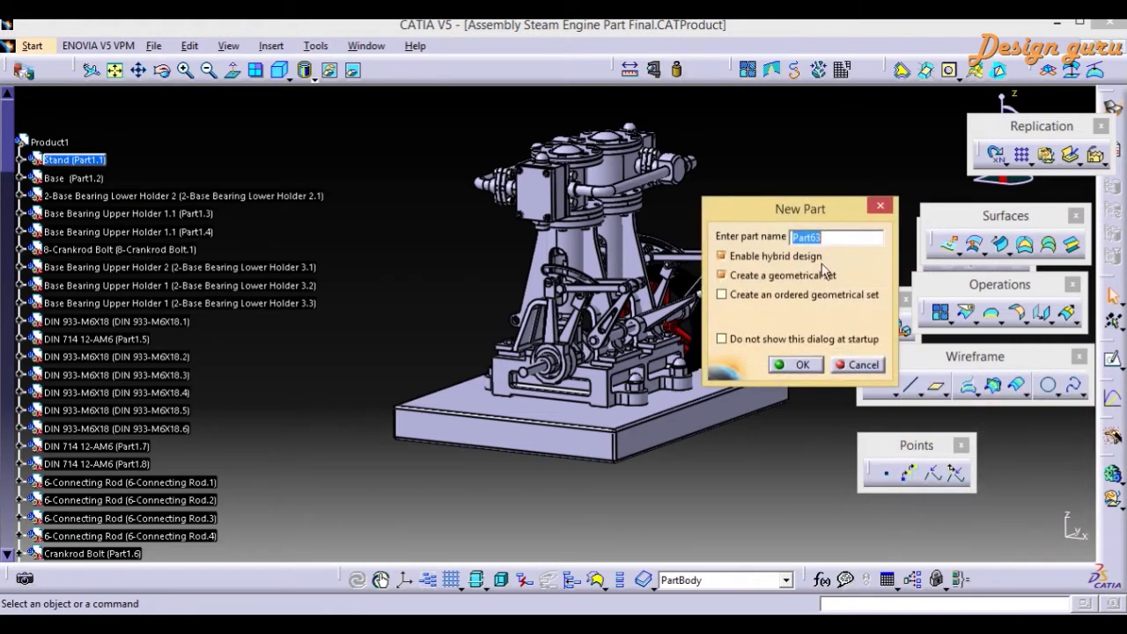
pyautogui.write('new')
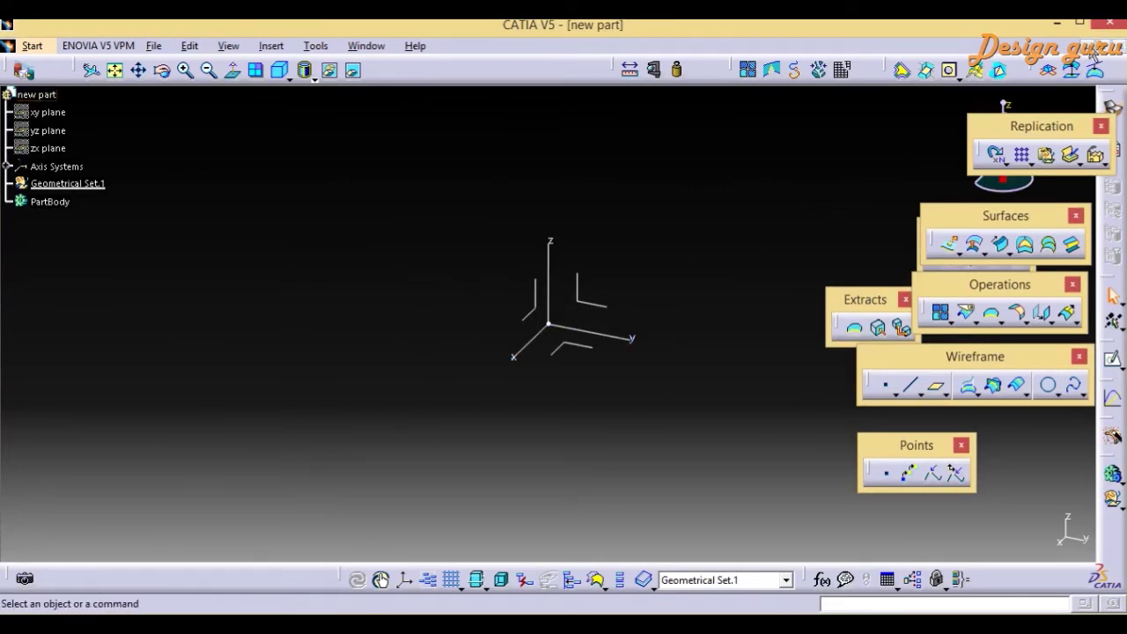
pyautogui.click(1078, 46)
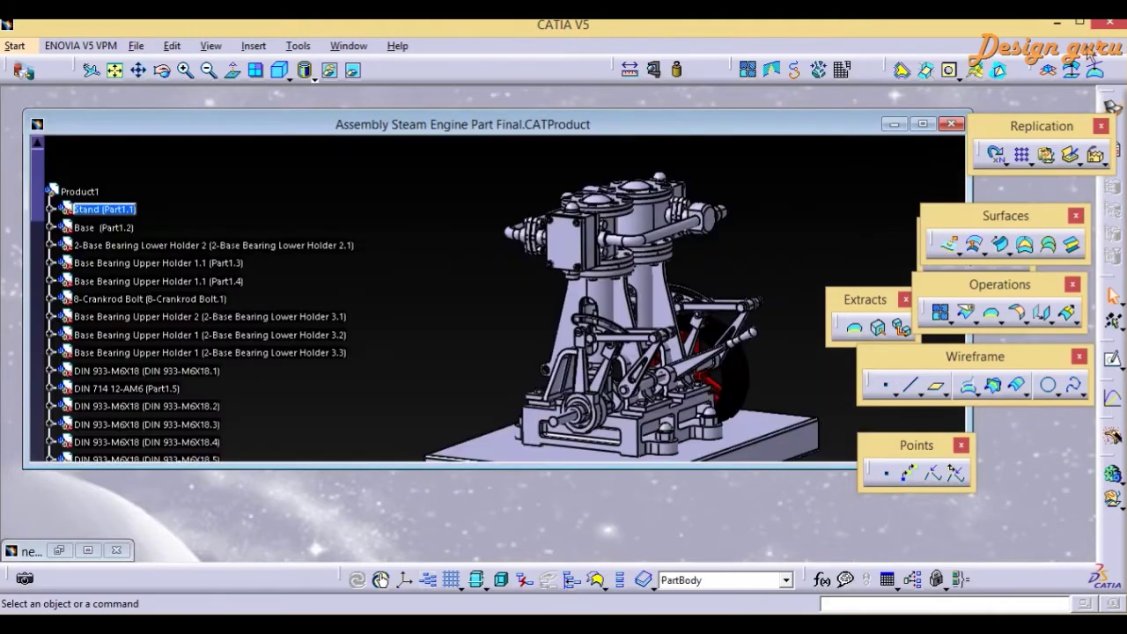
pyautogui.click(923, 124)
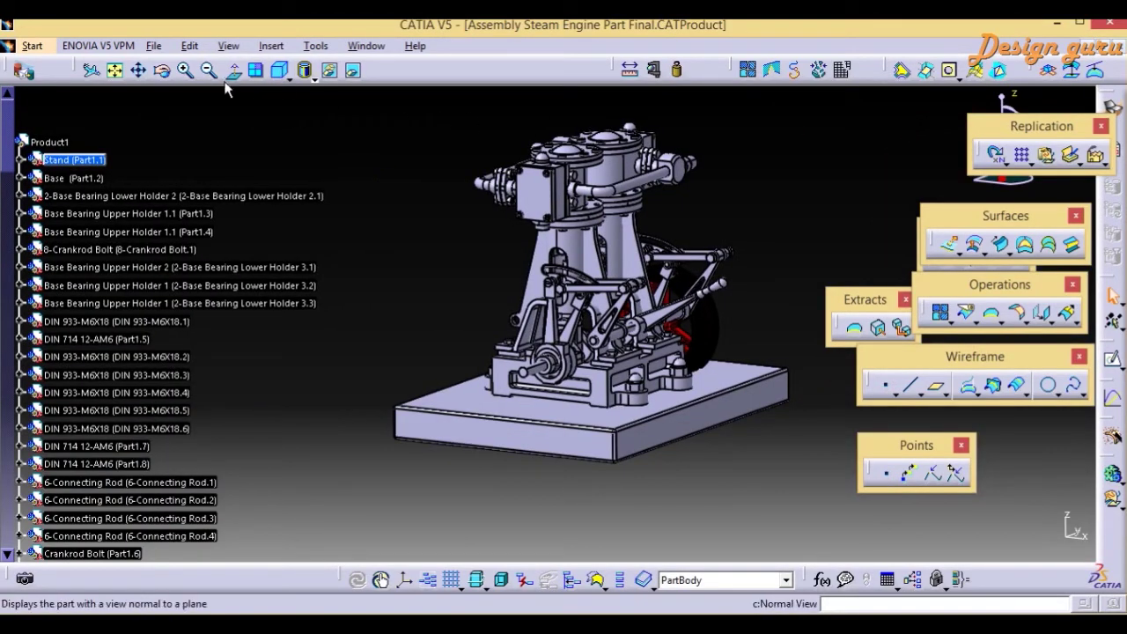
# Step: Check the state and location of new part.CATPart in Save Management, and close it without saving
pyautogui.click(154, 49)
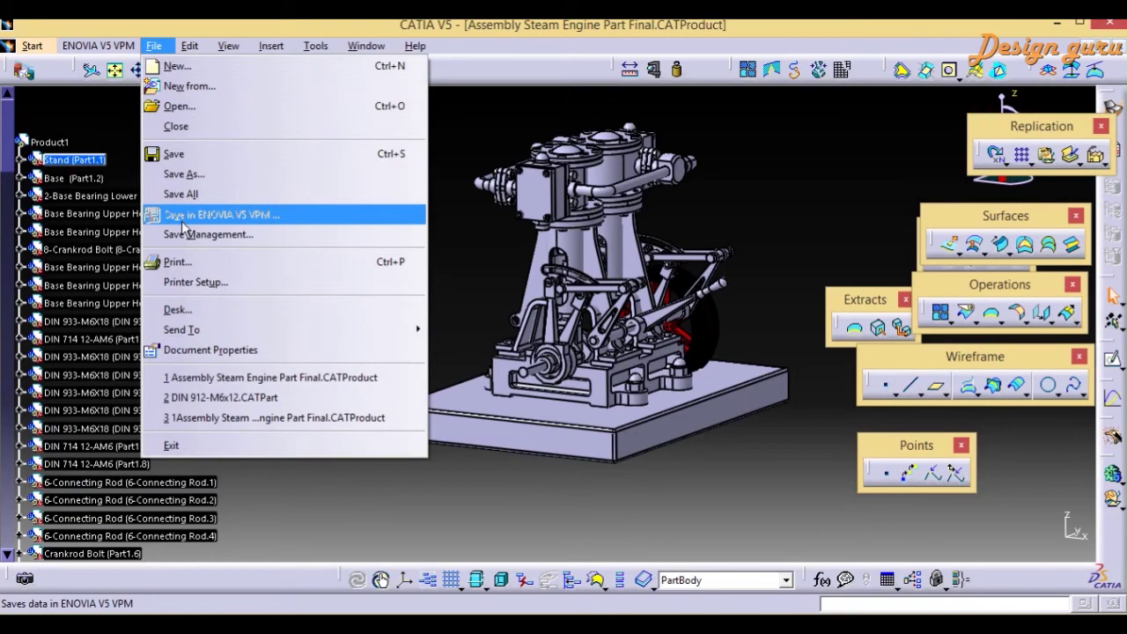
pyautogui.click(185, 234)
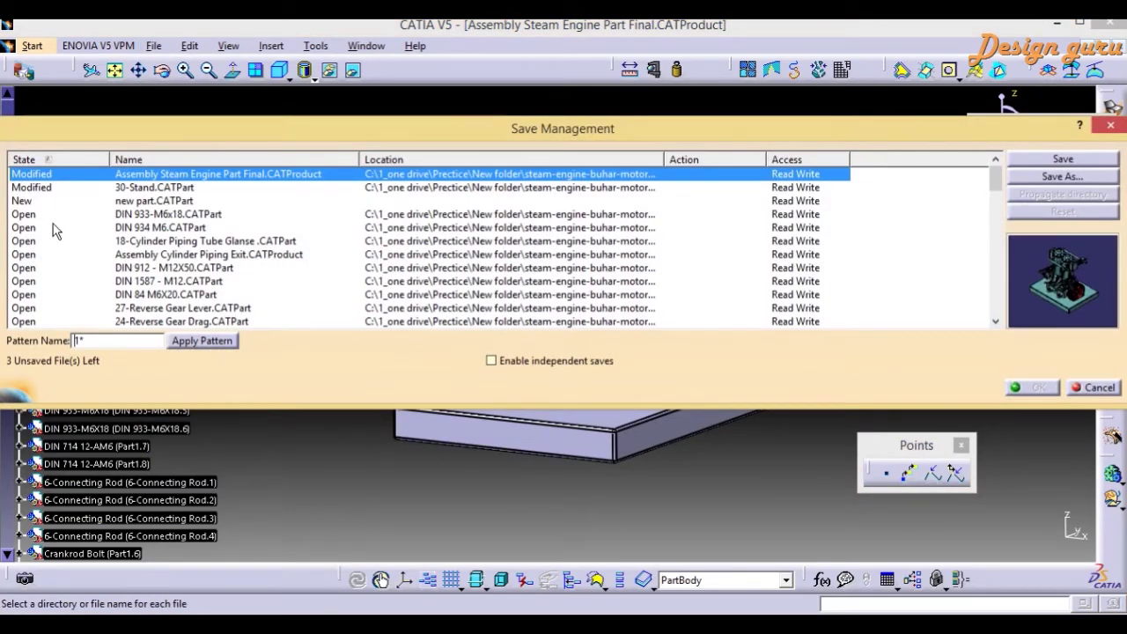
pyautogui.click(18, 201)
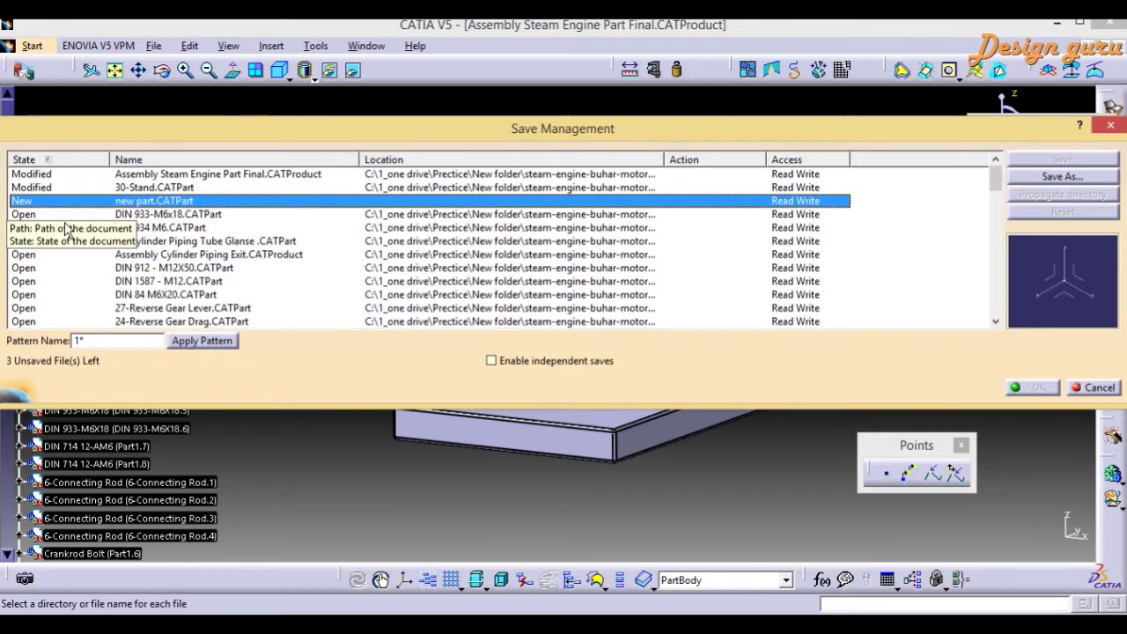
pyautogui.moveTo(995, 178); pyautogui.dragTo(970, 173)
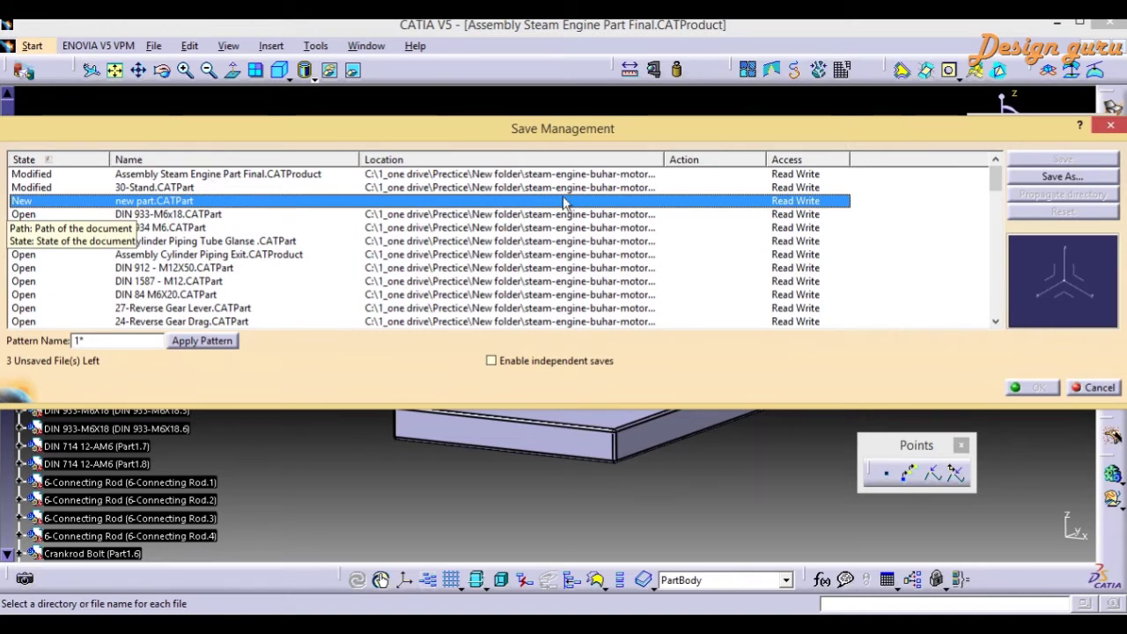
pyautogui.click(1097, 389)
# Step: Open the socket head bolt on the front cylinder cover in its own window
pyautogui.moveTo(828, 203); pyautogui.dragTo(621, 211, button='middle')
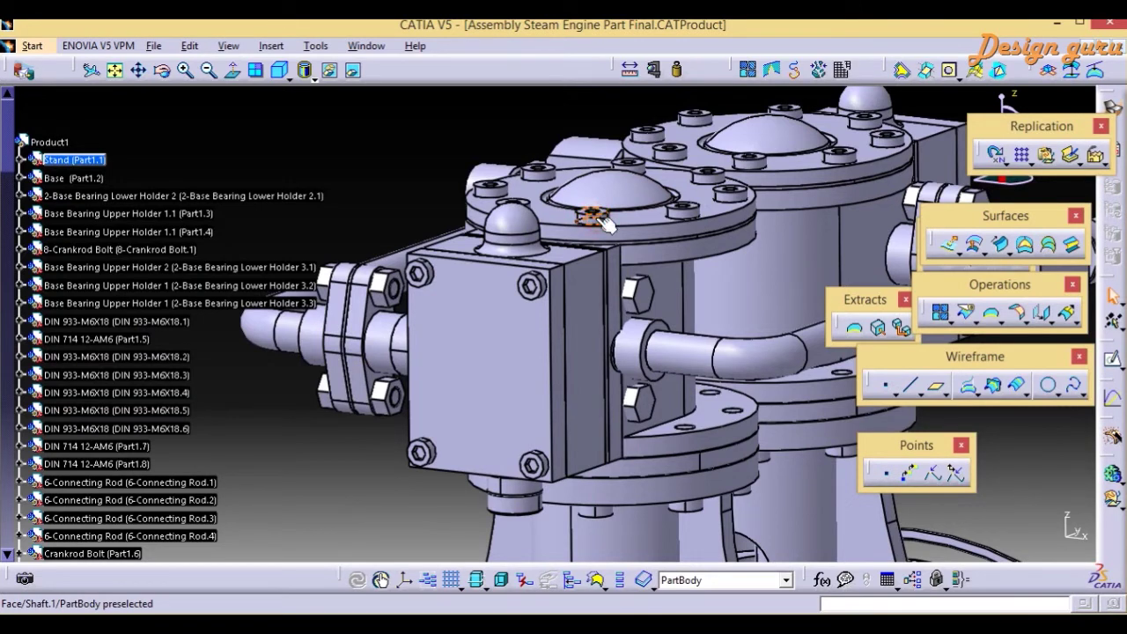
pyautogui.rightClick(598, 218)
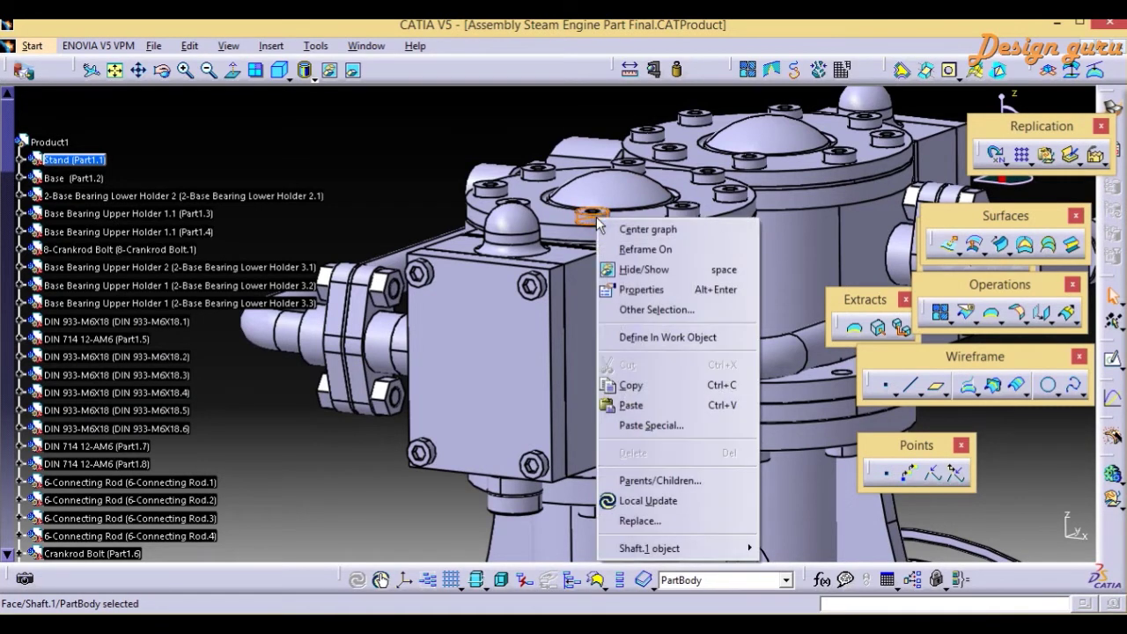
pyautogui.moveTo(687, 548)
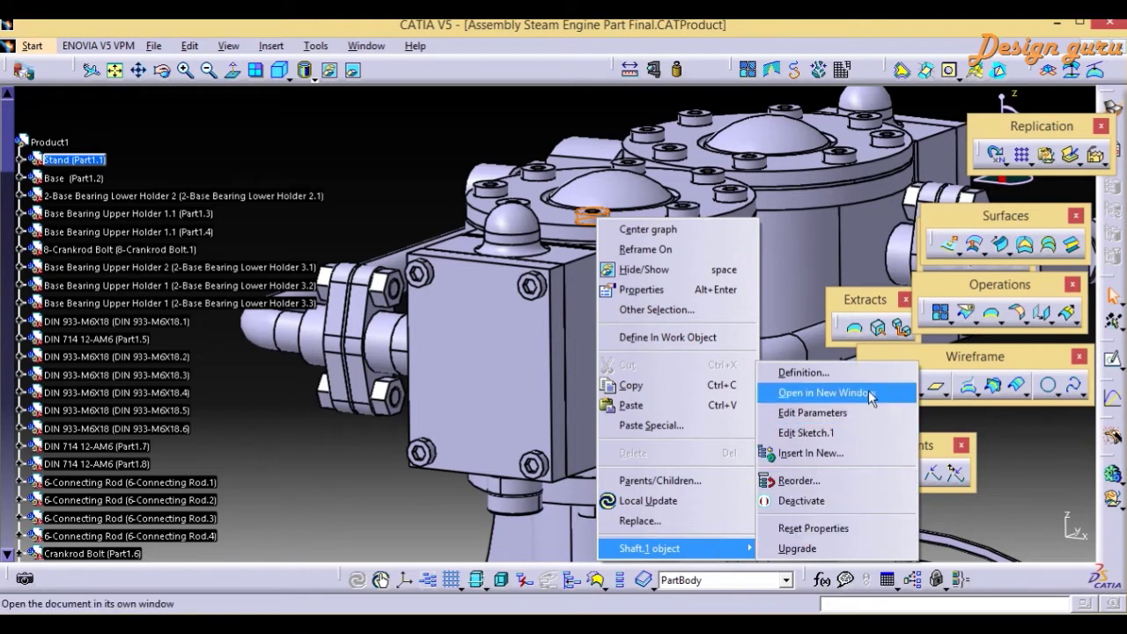
pyautogui.click(868, 398)
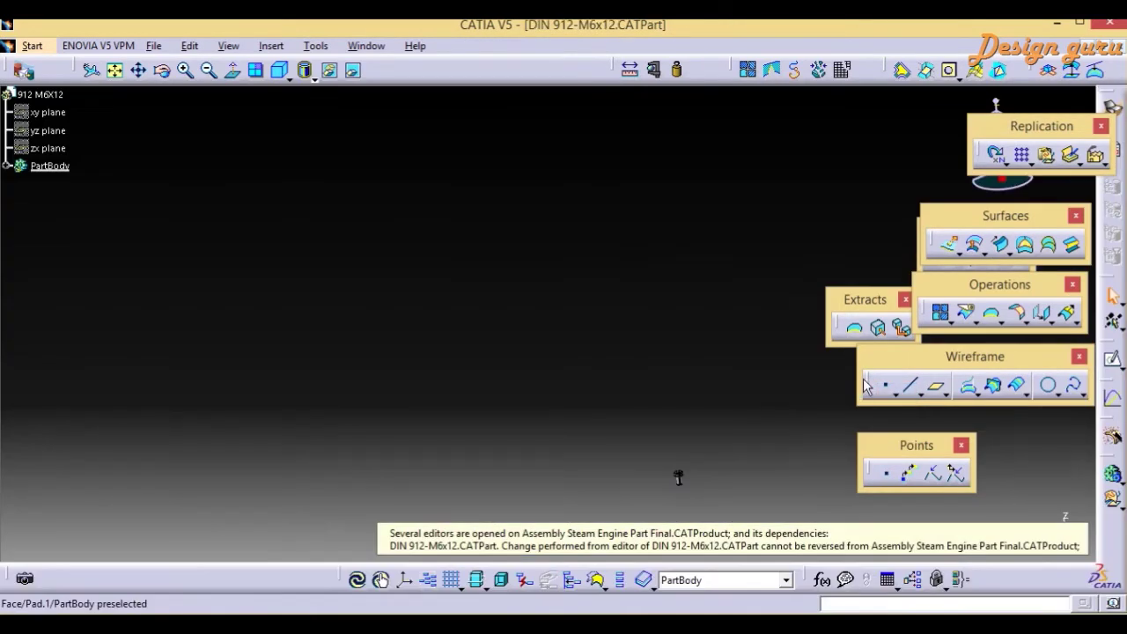
# Step: Edit the bolt's Shaft feature and set the shank length dimension of its profile to 15 mm
pyautogui.moveTo(696, 484); pyautogui.dragTo(701, 282, button='middle')
pyautogui.moveTo(566, 314); pyautogui.dragTo(393, 397, button='middle')
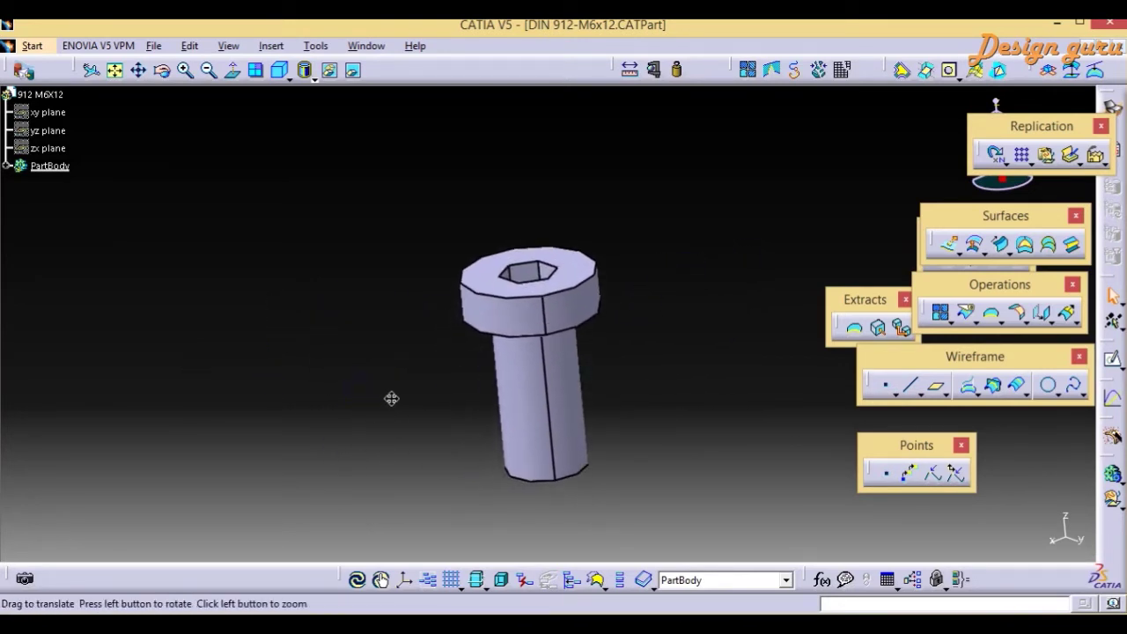
pyautogui.click(558, 376)
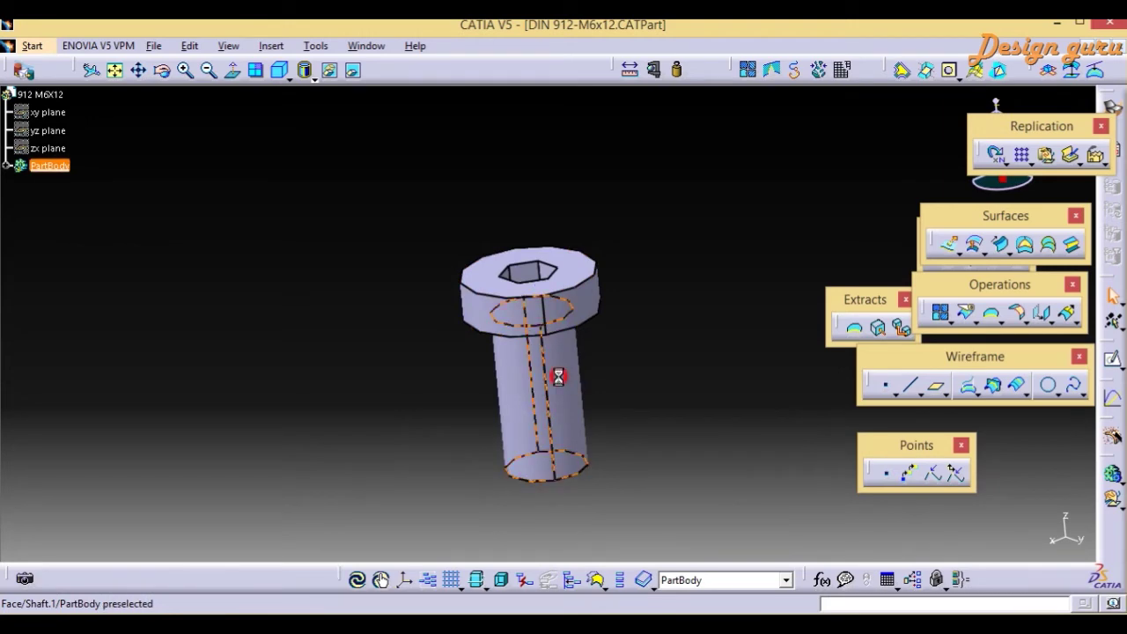
pyautogui.moveTo(696, 366)
pyautogui.mouseDown(button='middle')
pyautogui.moveTo(702, 466)
pyautogui.moveTo(549, 503)
pyautogui.moveTo(568, 440)
pyautogui.moveTo(561, 480)
pyautogui.moveTo(558, 360)
pyautogui.moveTo(596, 408)
pyautogui.moveTo(533, 390)
pyautogui.moveTo(537, 410)
pyautogui.mouseUp(button='middle')
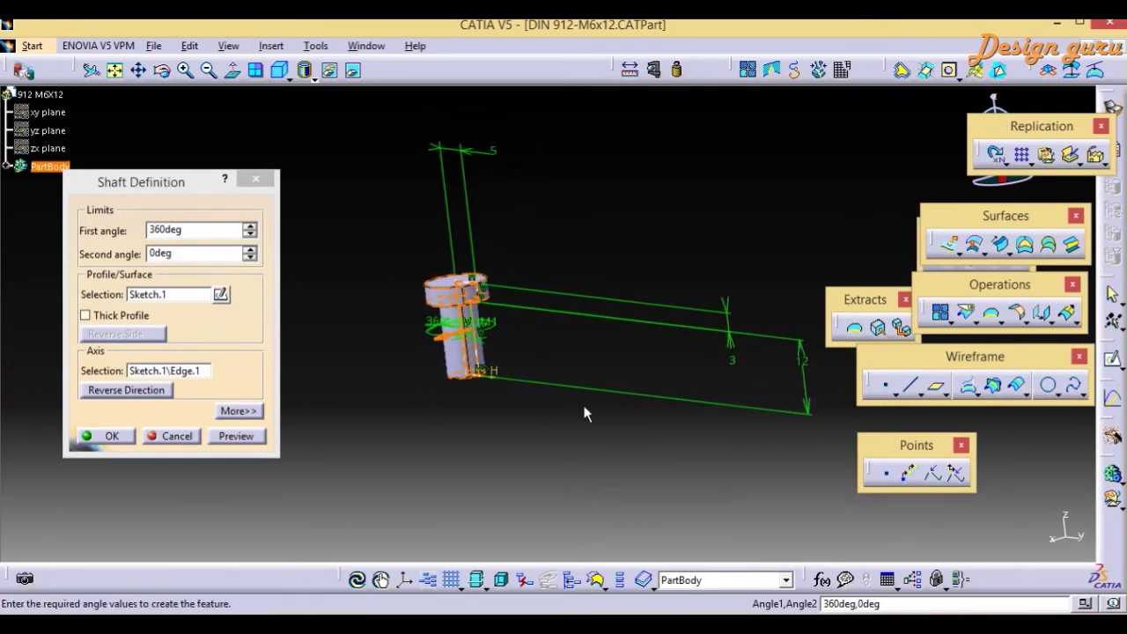
pyautogui.doubleClick(809, 370)
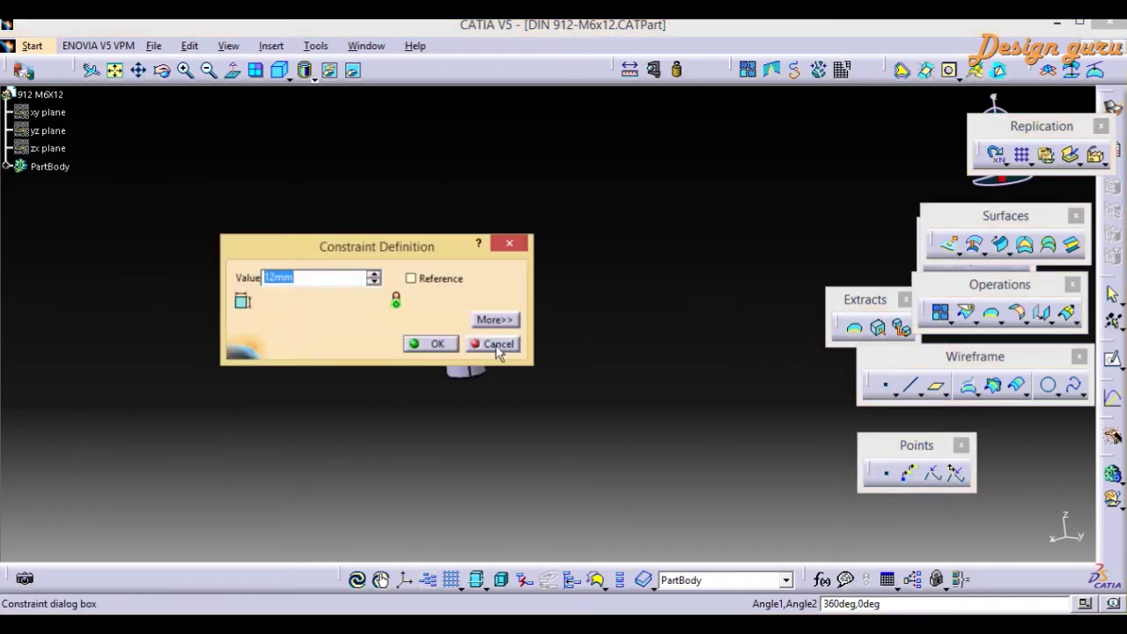
pyautogui.write('15')
pyautogui.press('Return')
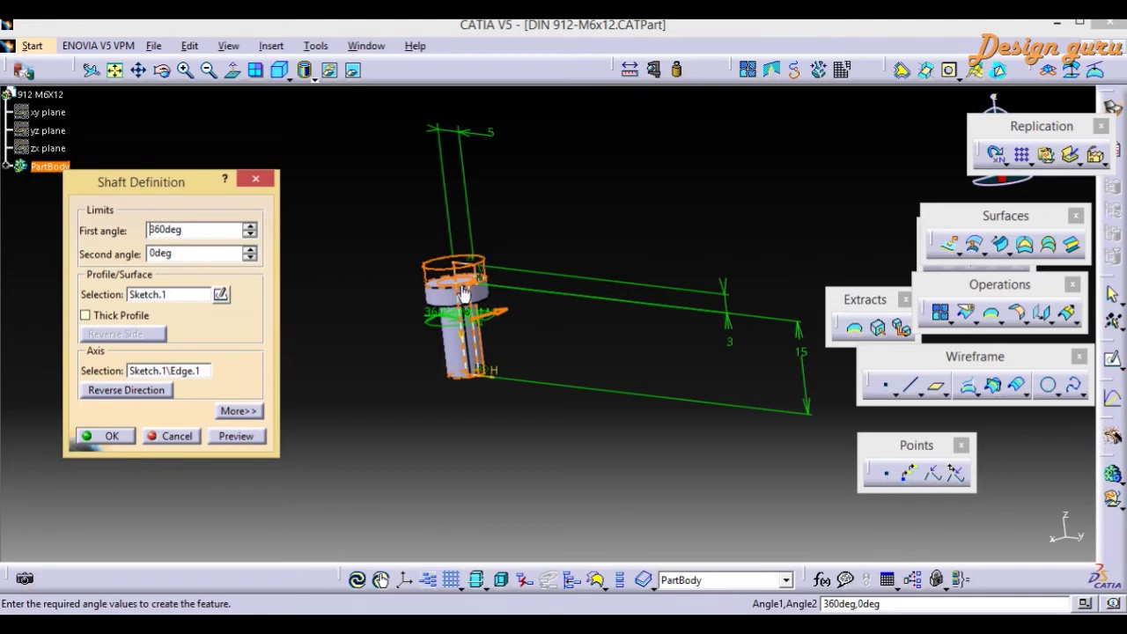
pyautogui.click(115, 437)
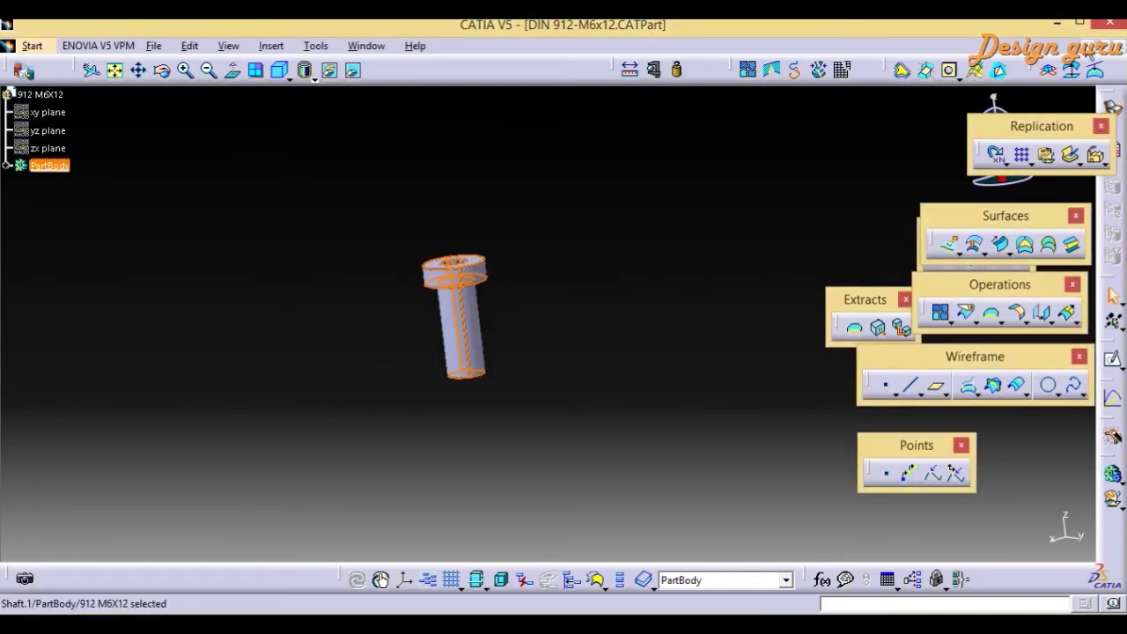
# Step: Return to the maximized assembly window and inspect the edited bolts on the cylinder cover
pyautogui.hotkey('ctrl', 'Tab')
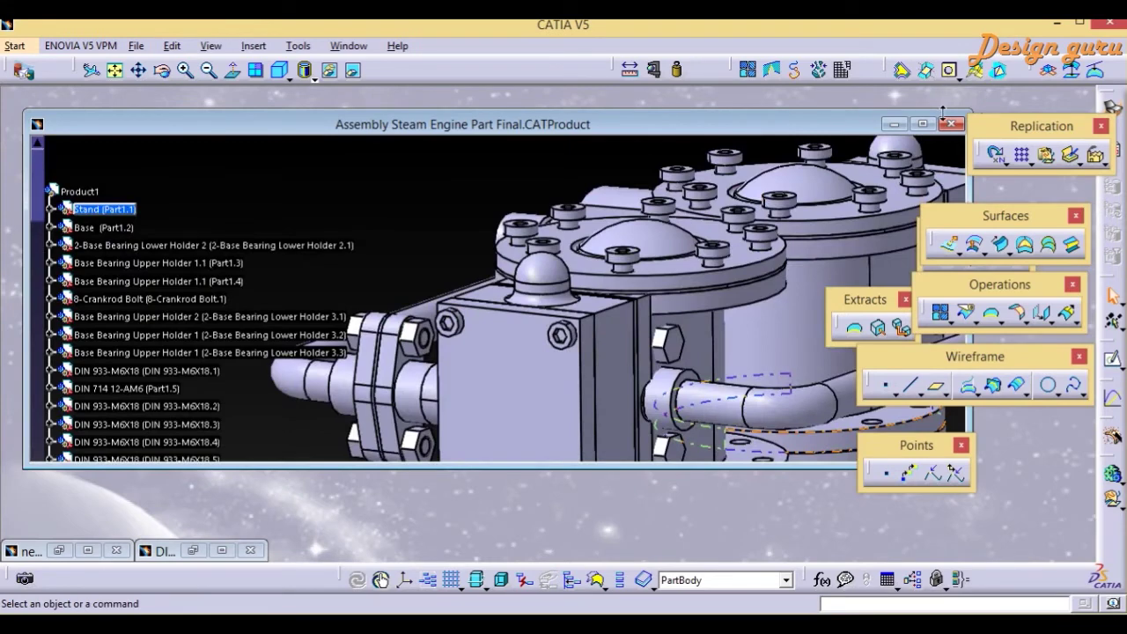
pyautogui.click(923, 124)
pyautogui.moveTo(584, 250); pyautogui.dragTo(604, 240, button='middle')
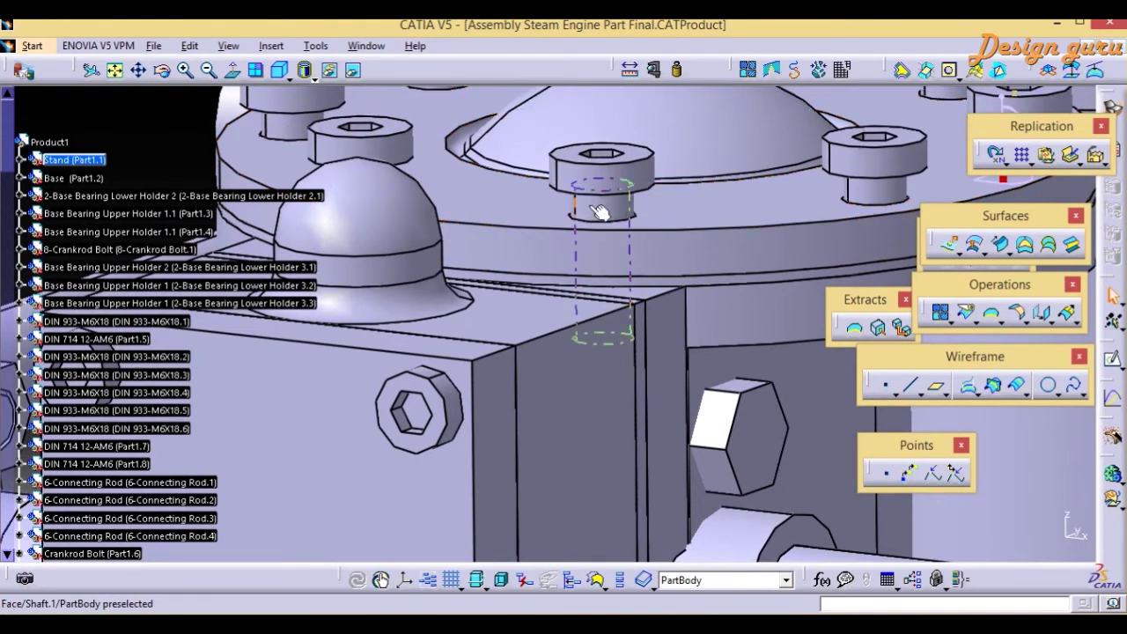
pyautogui.moveTo(606, 213); pyautogui.dragTo(648, 317, button='middle')
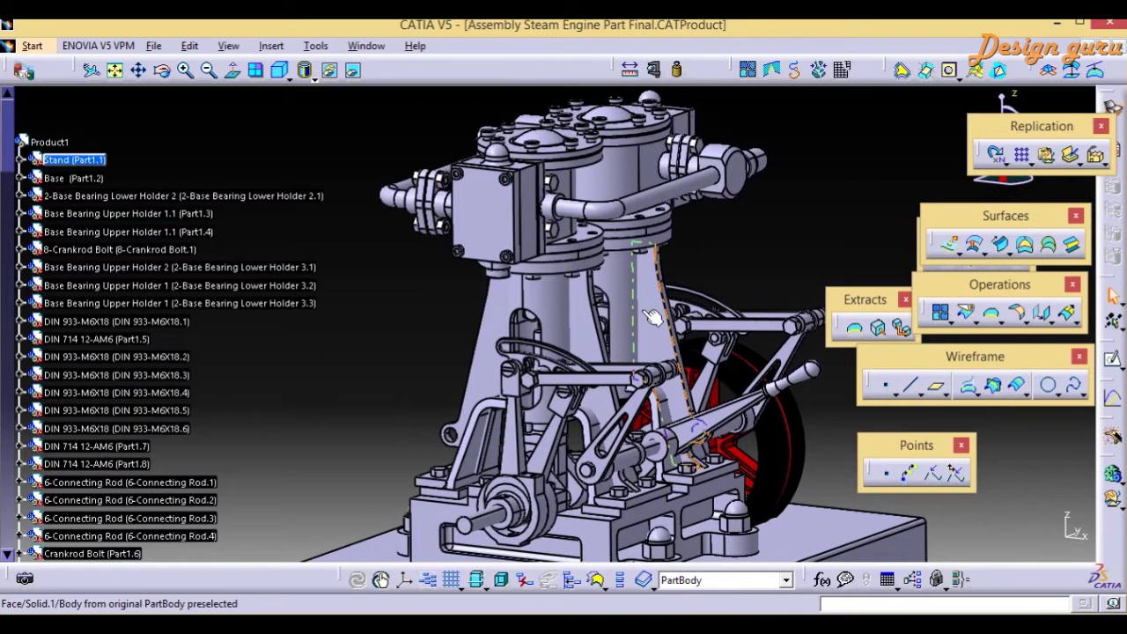
pyautogui.moveTo(653, 317); pyautogui.dragTo(410, 318, button='middle')
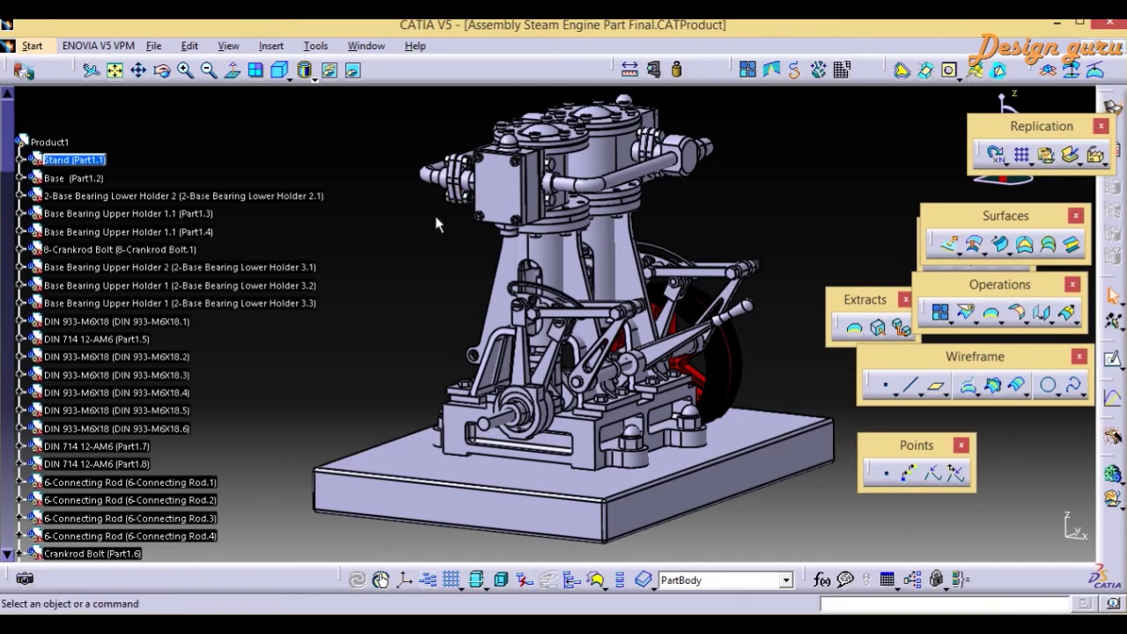
# Step: Reopen Save Management, sort the documents by state, and examine the entries of the new part, DIN 912-M6x12, 30-Stand and the assembly
pyautogui.click(154, 47)
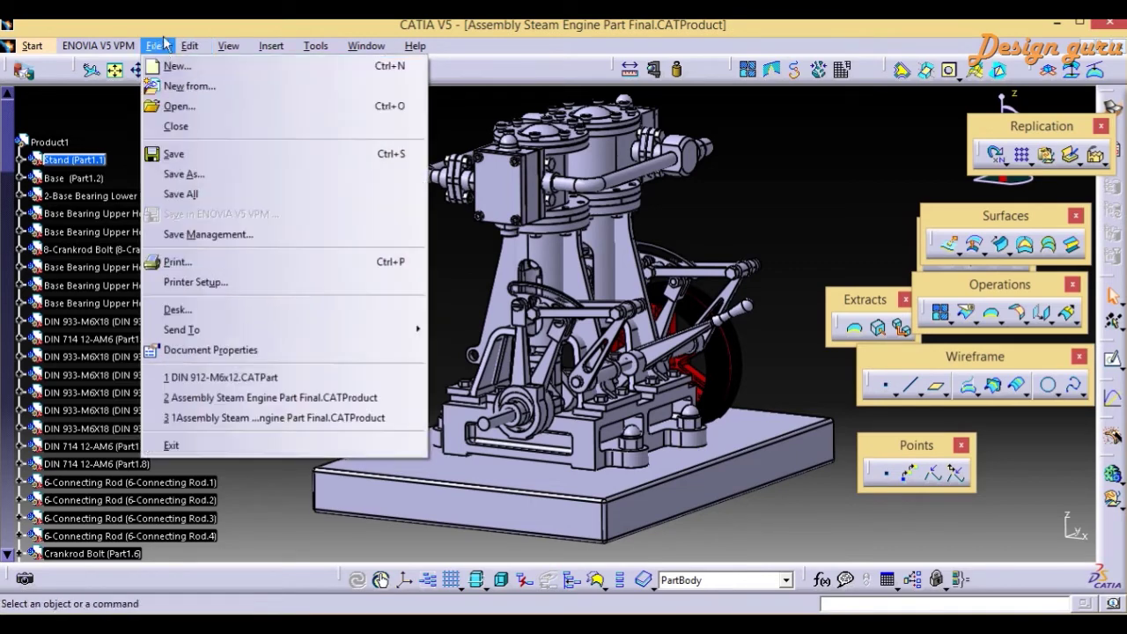
pyautogui.click(214, 236)
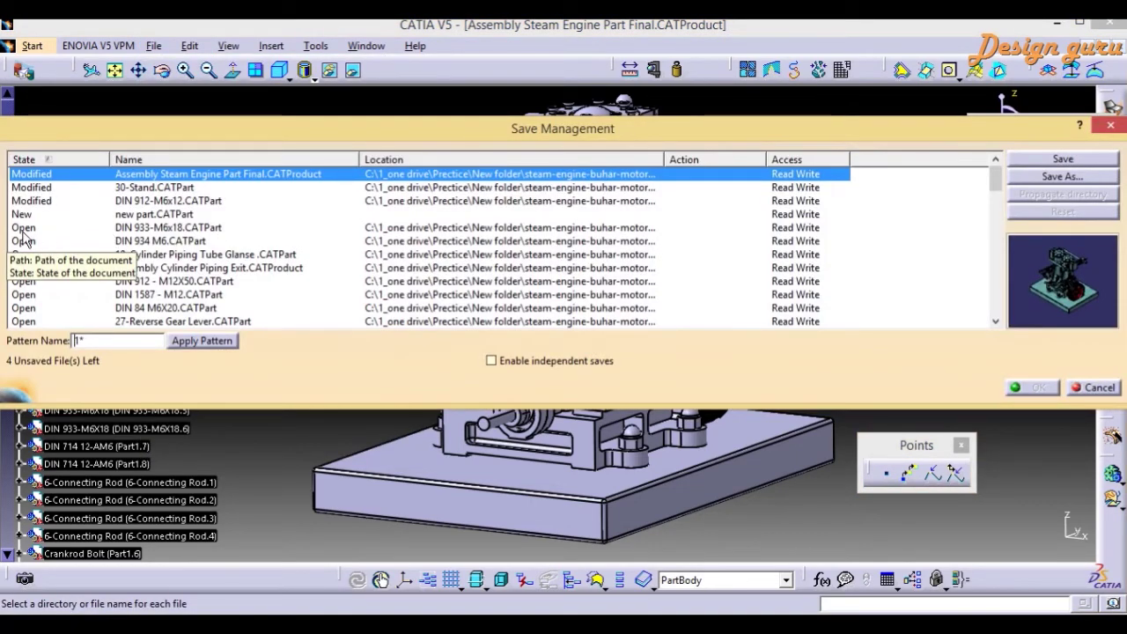
pyautogui.click(24, 215)
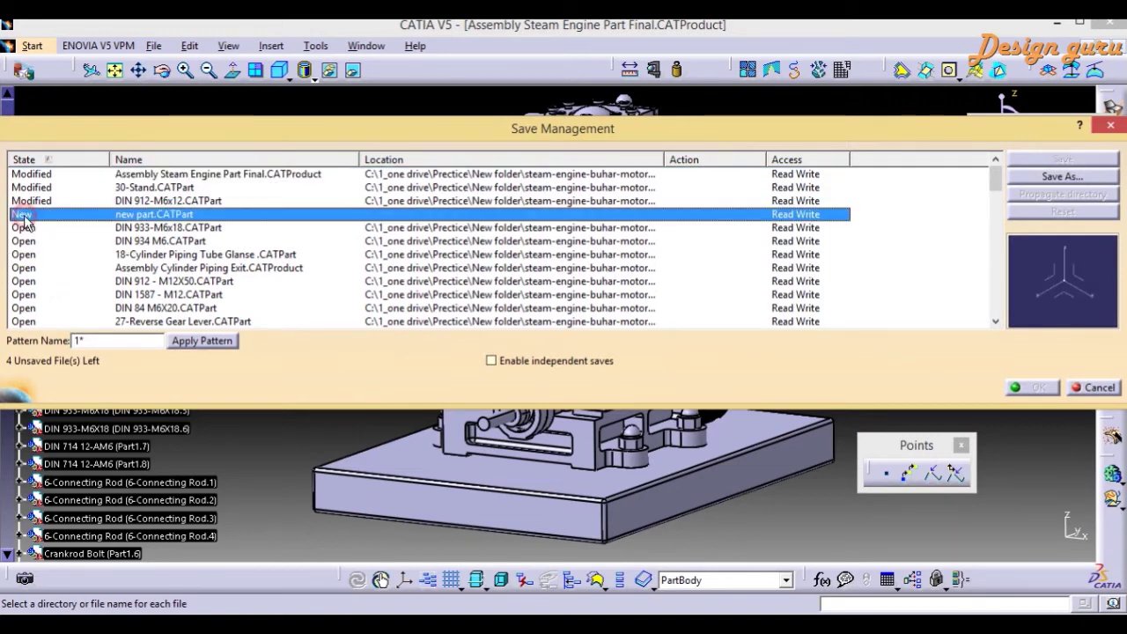
pyautogui.click(39, 201)
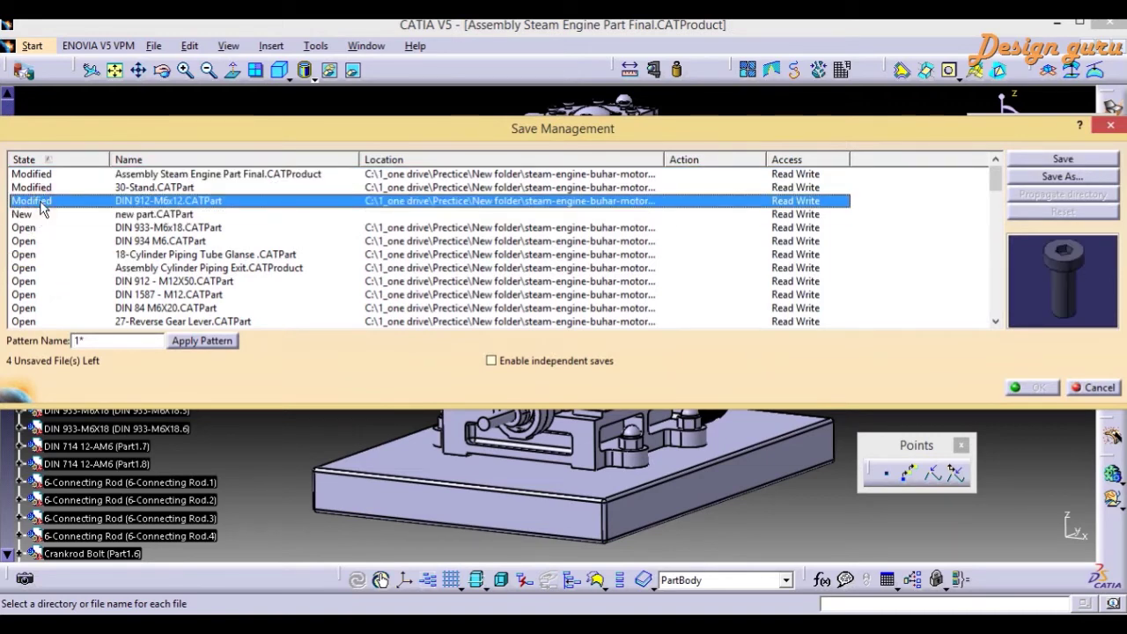
pyautogui.click(33, 187)
pyautogui.click(48, 160)
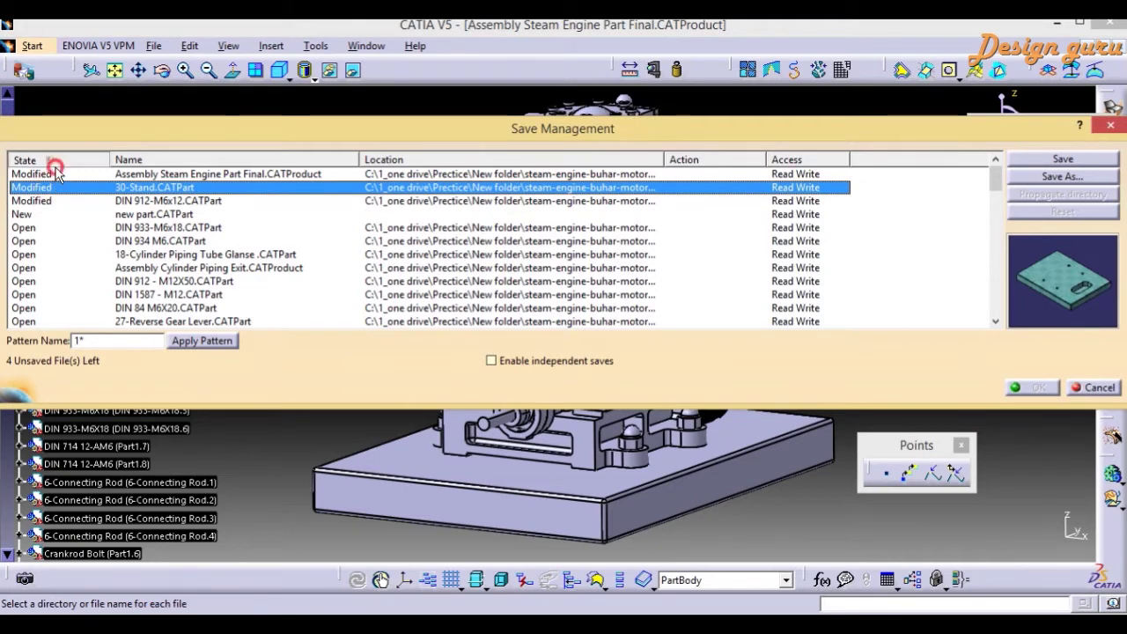
pyautogui.click(49, 160)
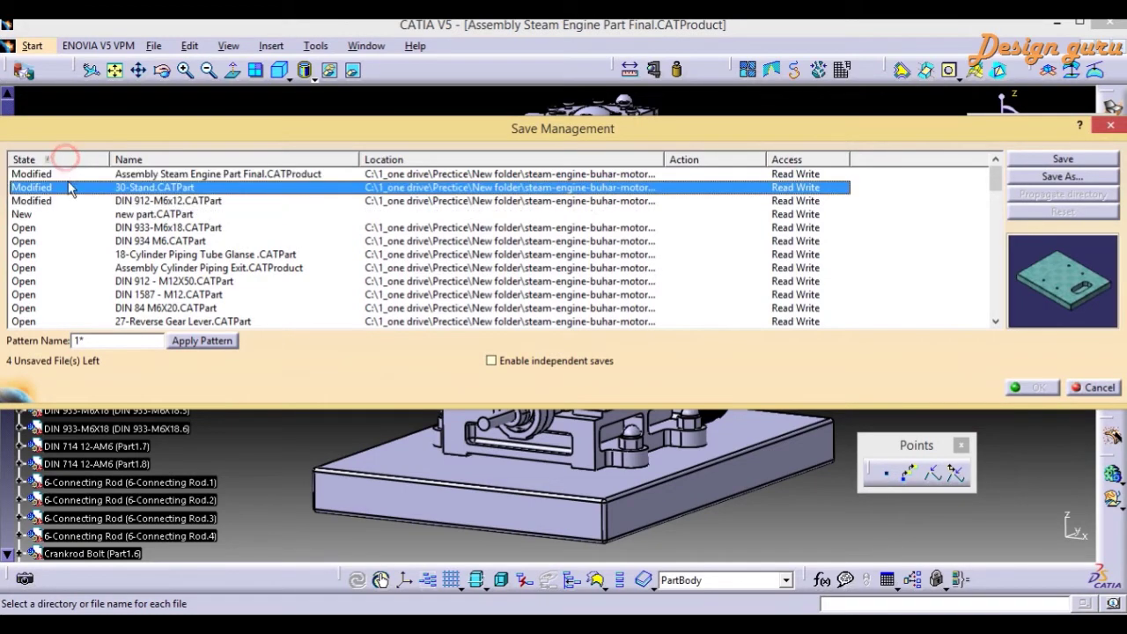
pyautogui.click(166, 175)
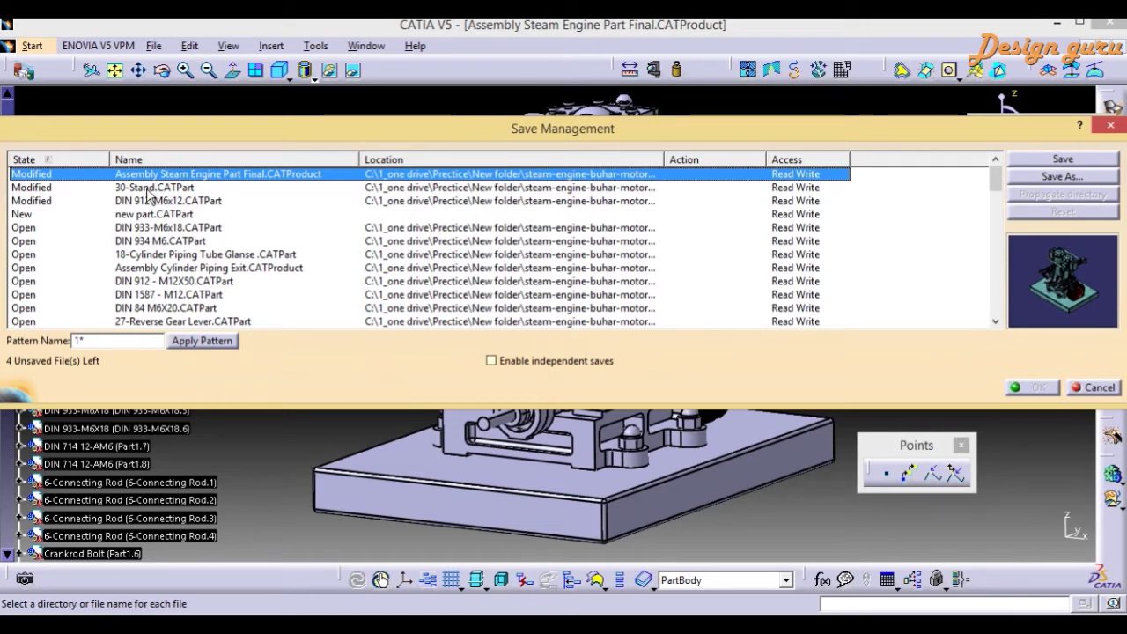
pyautogui.click(148, 188)
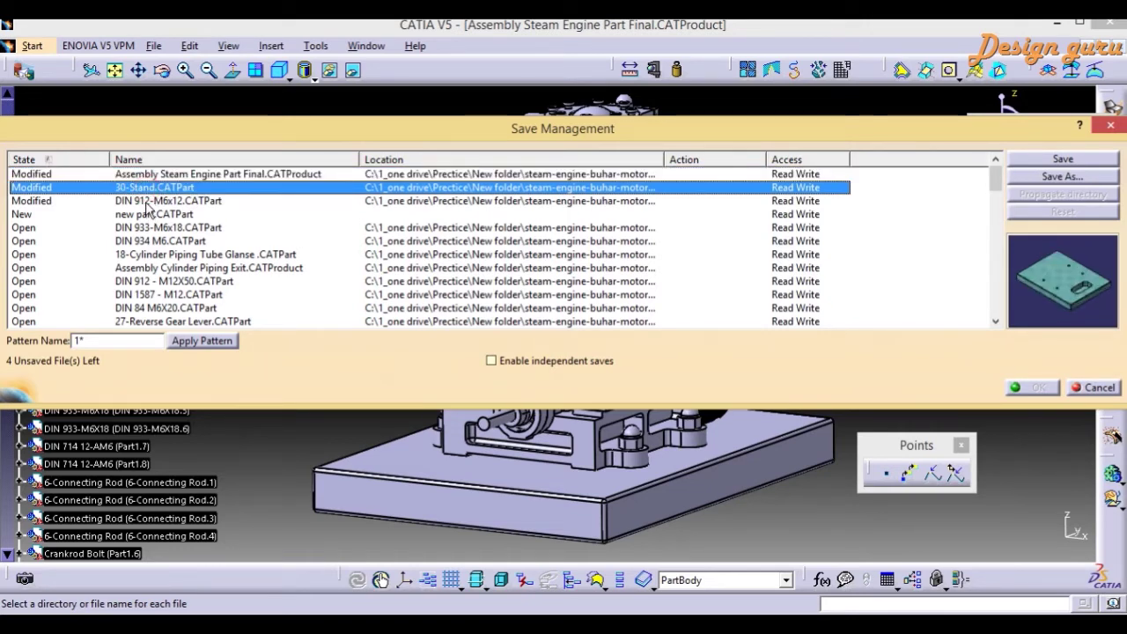
# Step: Examine the Save Management entries of the modified documents, new part.CATPart and DIN 933-M6x18.CATPart
pyautogui.click(148, 202)
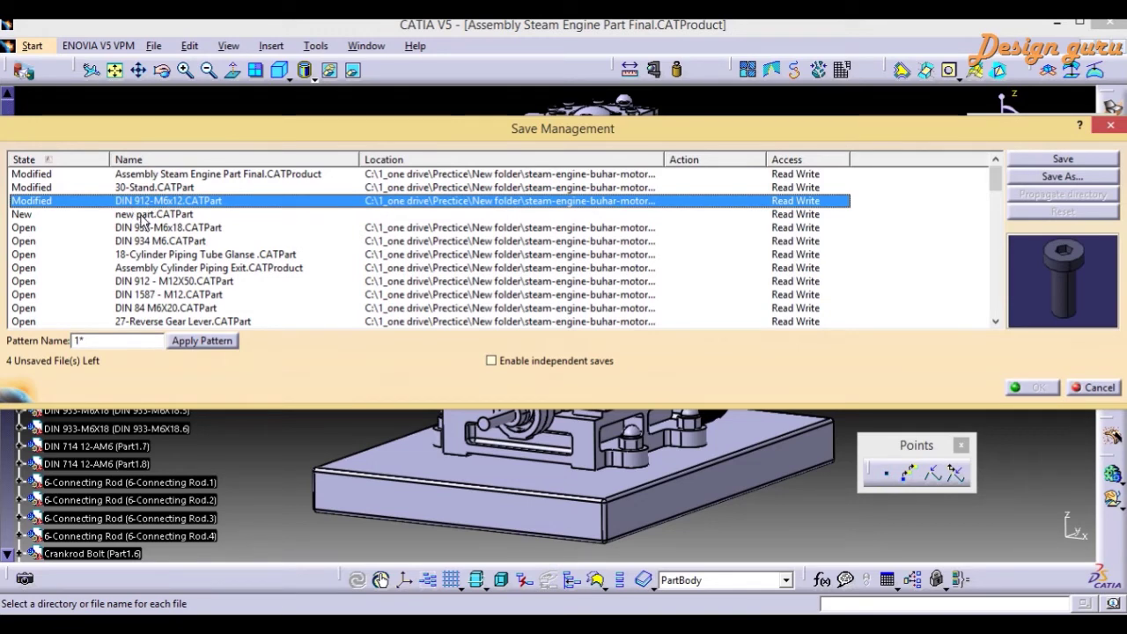
pyautogui.click(134, 217)
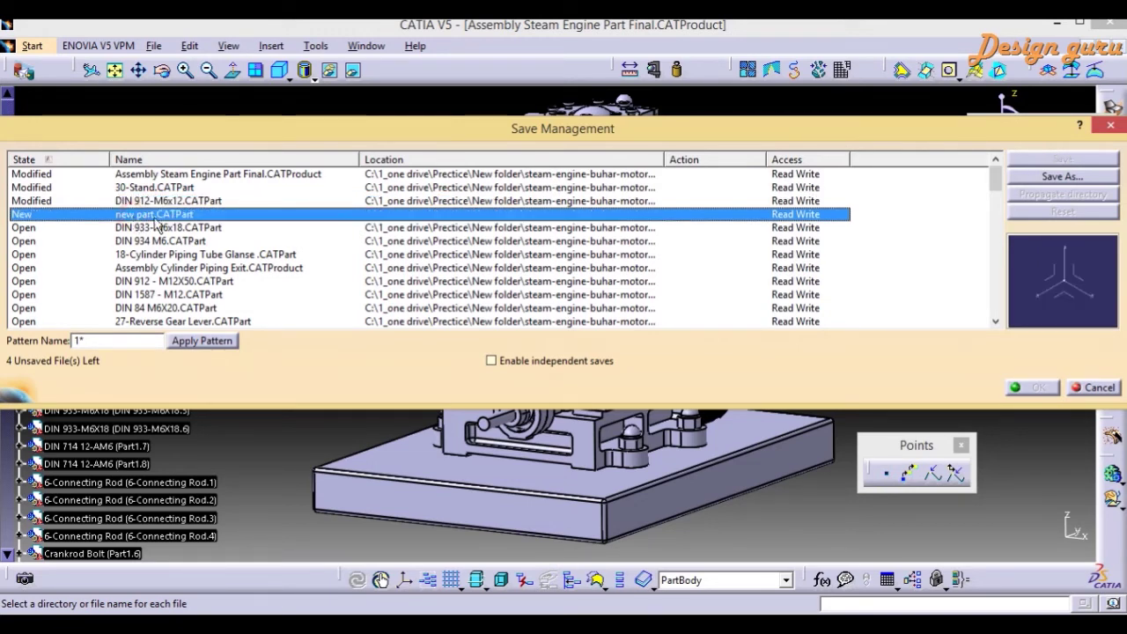
pyautogui.click(123, 175)
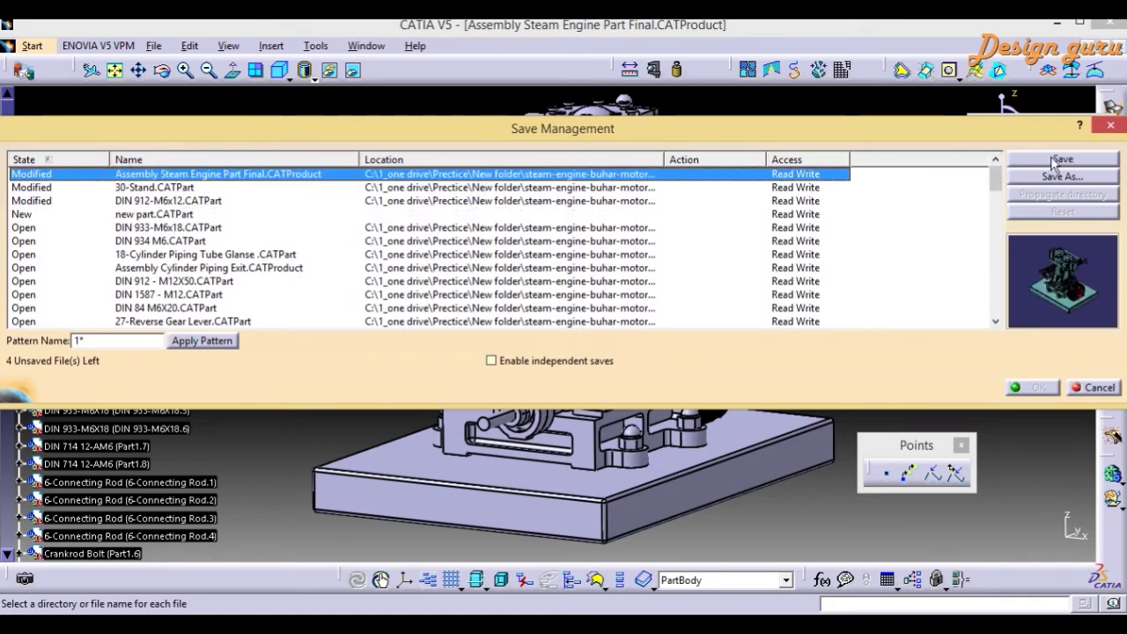
pyautogui.click(644, 188)
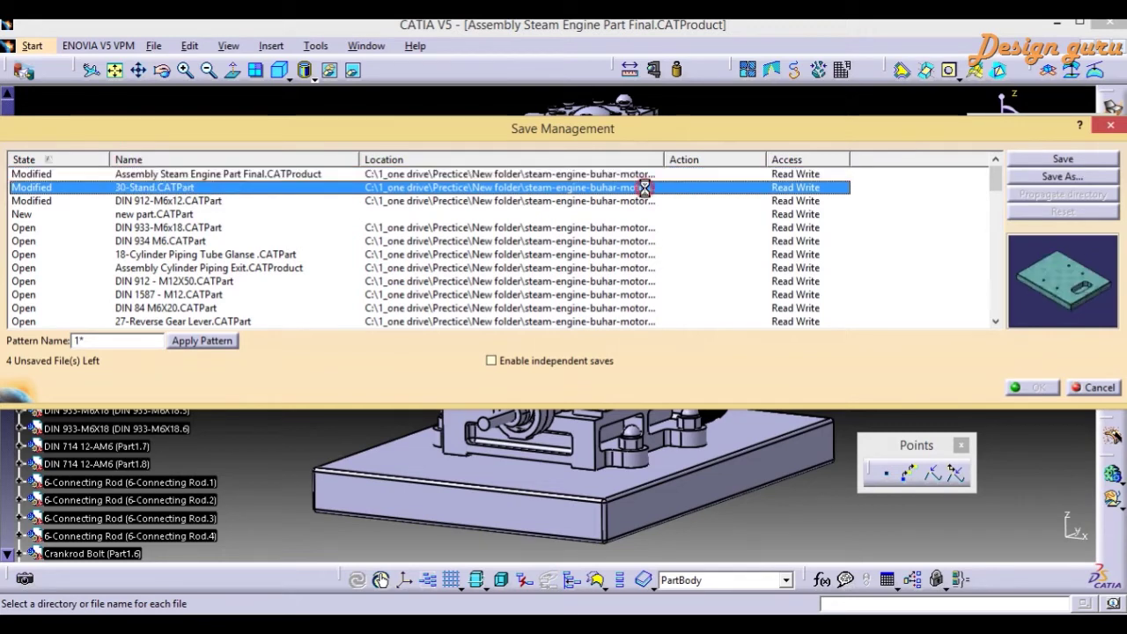
pyautogui.click(590, 201)
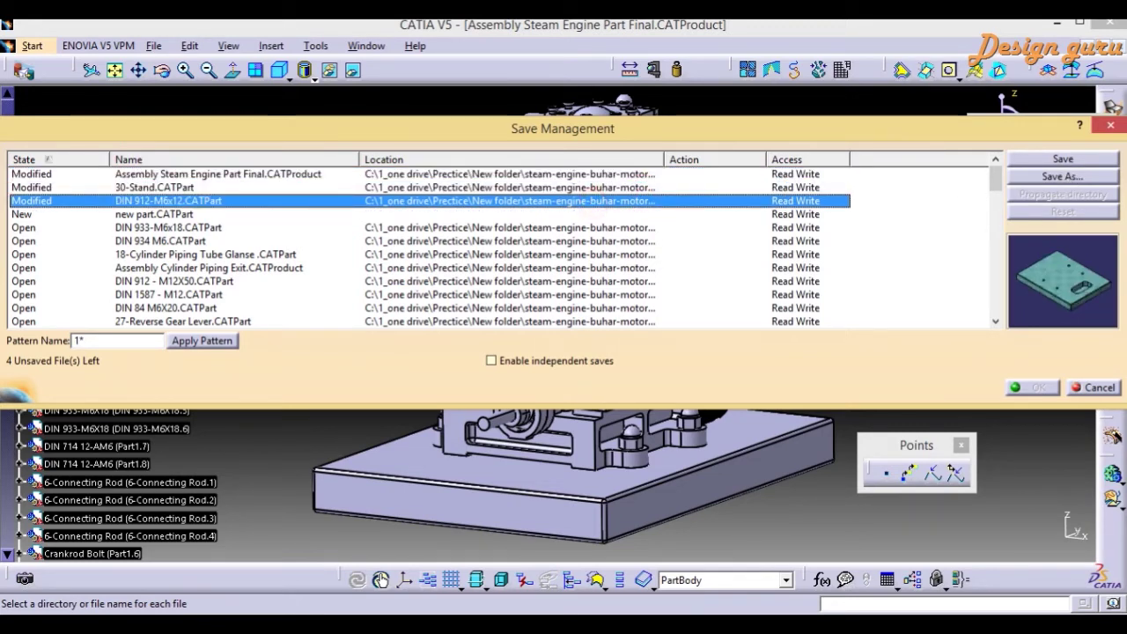
pyautogui.click(678, 215)
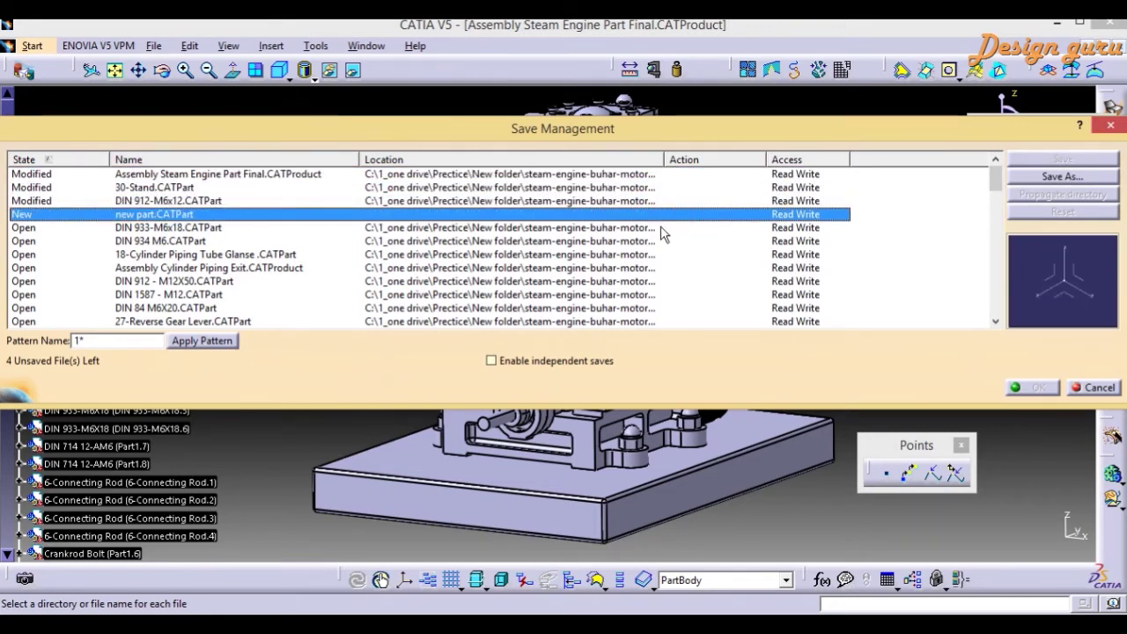
pyautogui.click(638, 228)
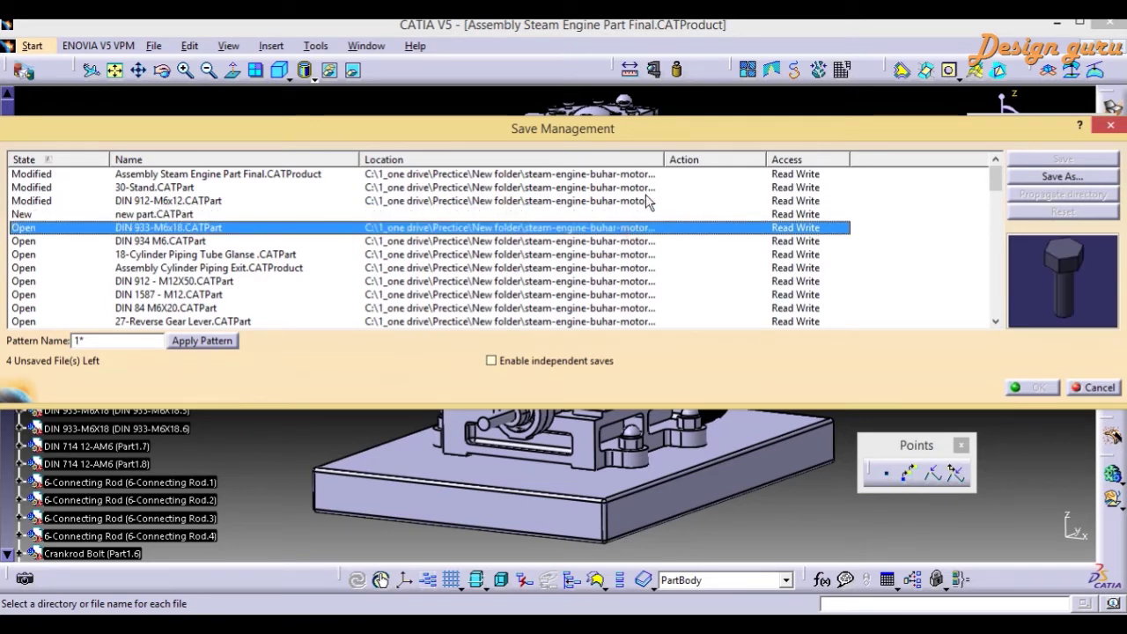
pyautogui.click(177, 215)
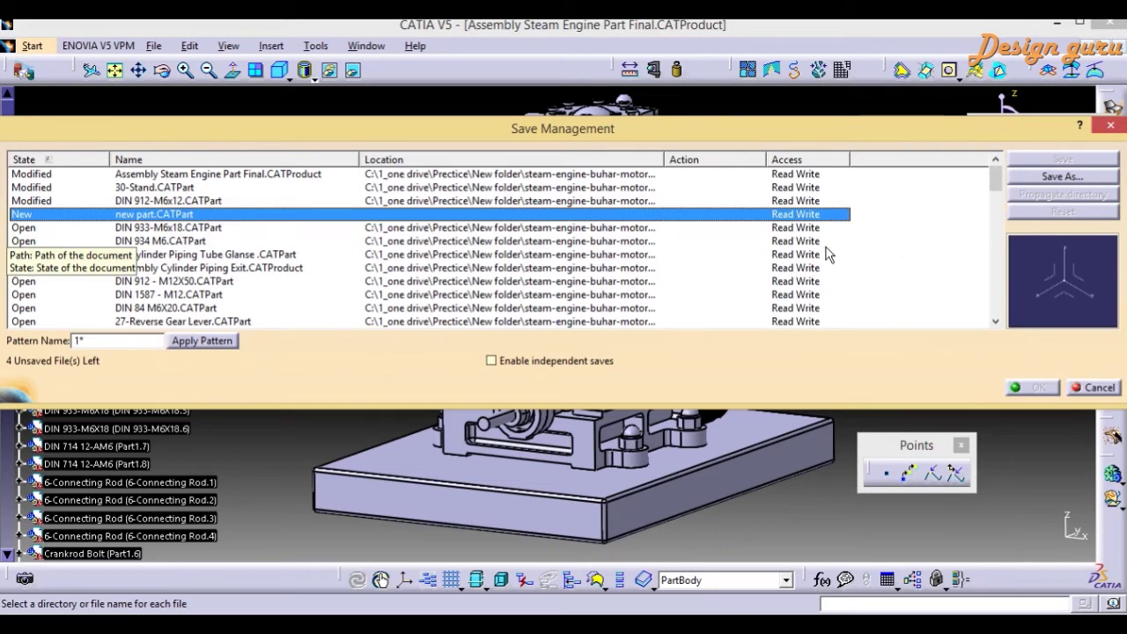
# Step: Widen the Location column and check the full paths of the modified assembly, 30-Stand and DIN 912-M6x12
pyautogui.click(628, 176)
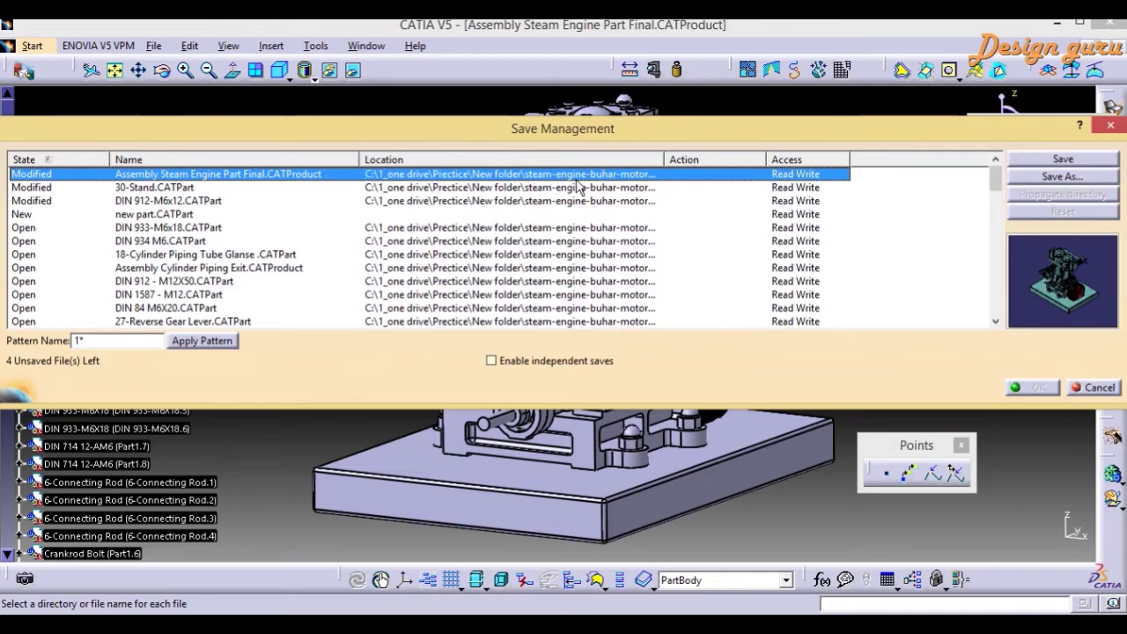
pyautogui.moveTo(664, 156); pyautogui.dragTo(740, 155)
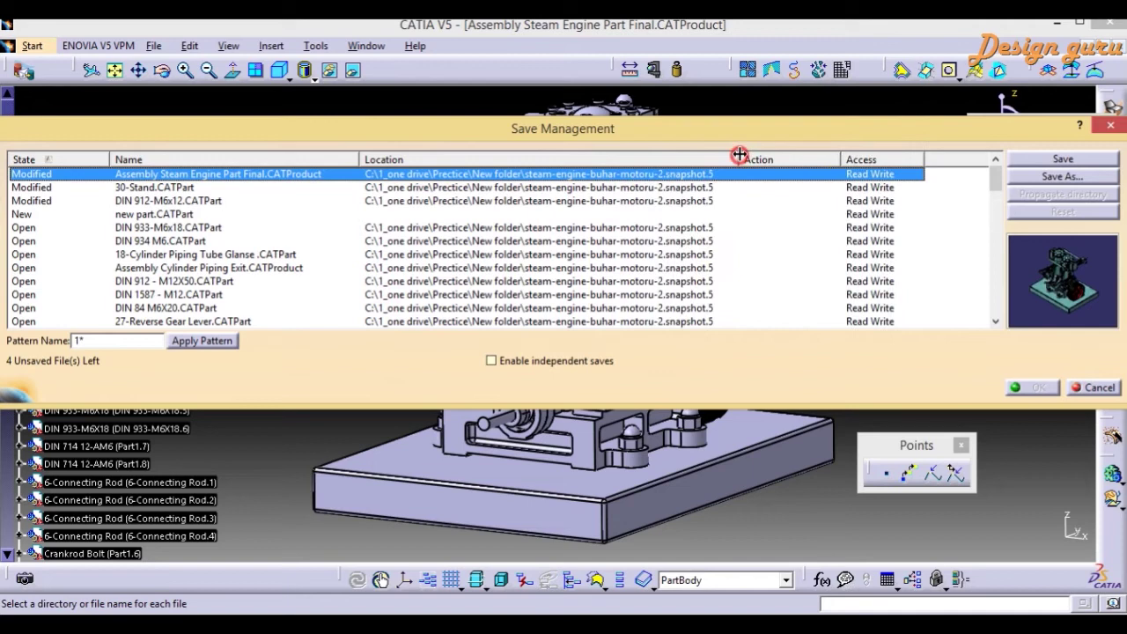
pyautogui.click(390, 187)
pyautogui.click(386, 200)
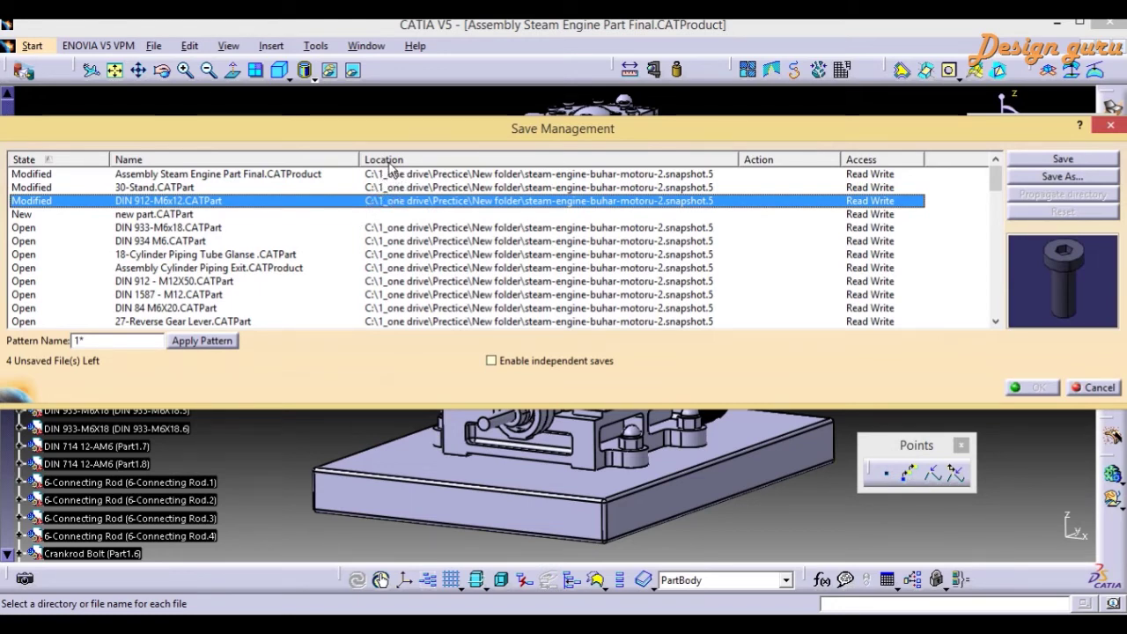
# Step: Assign new part.CATPart a save location in a new folder named "save new" inside the steam engine project folder
pyautogui.click(162, 217)
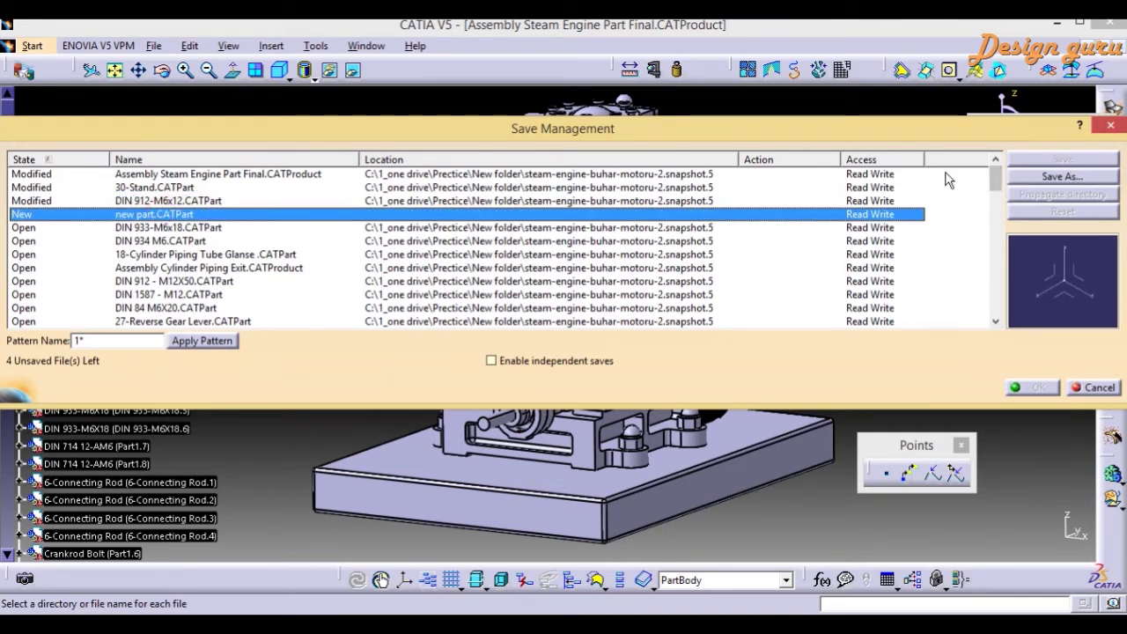
pyautogui.click(1077, 178)
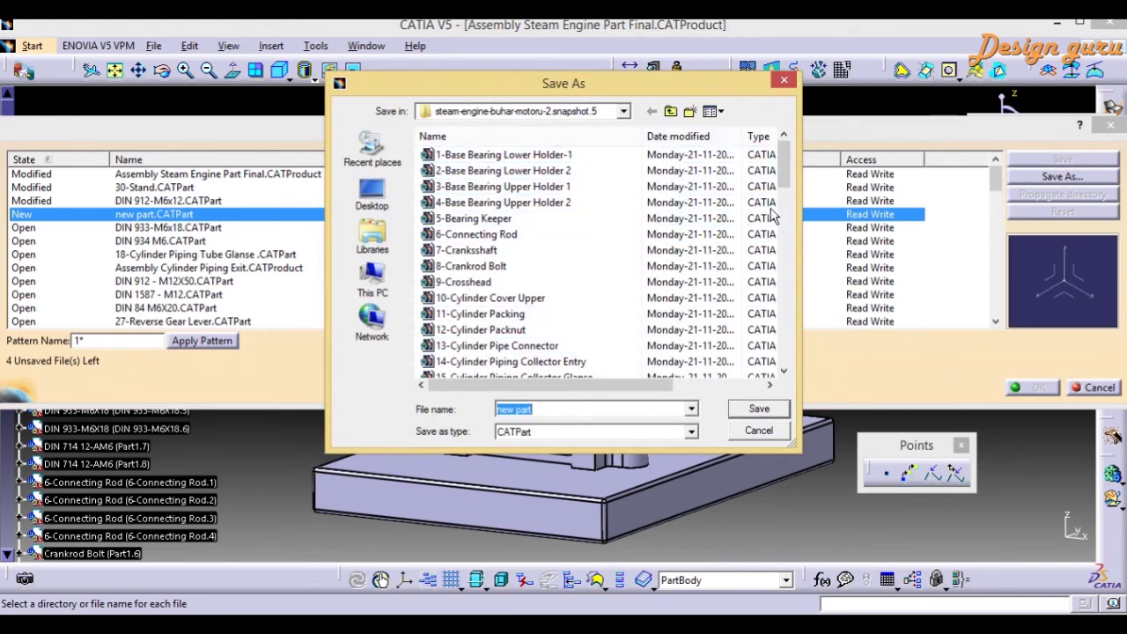
pyautogui.moveTo(780, 169); pyautogui.dragTo(774, 145)
pyautogui.click(689, 111)
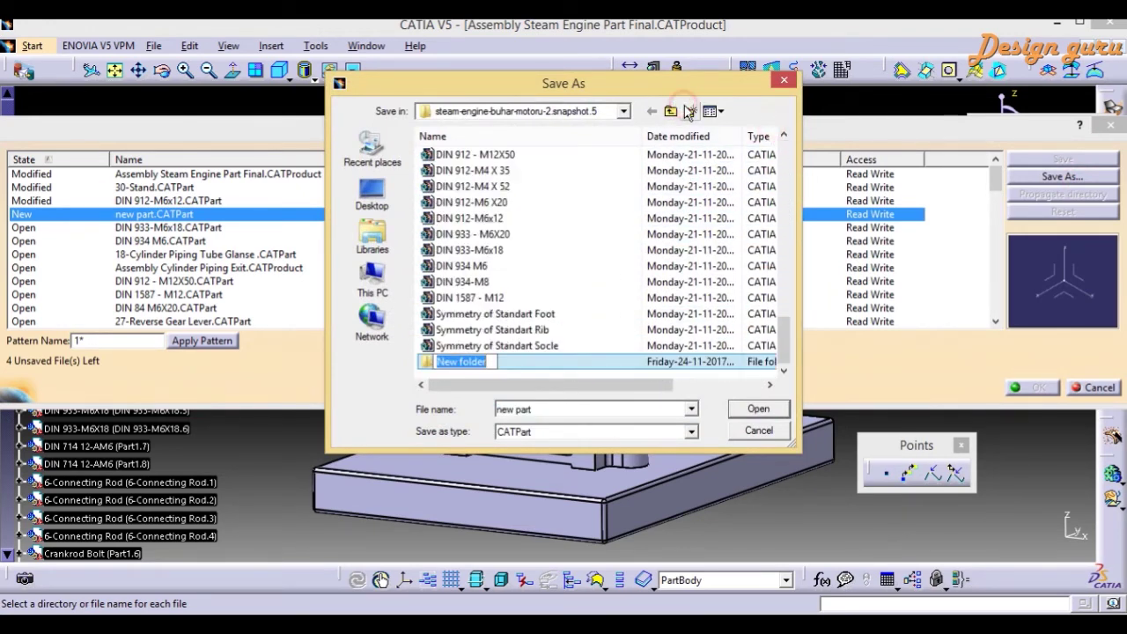
pyautogui.write('save new')
pyautogui.press('Return')
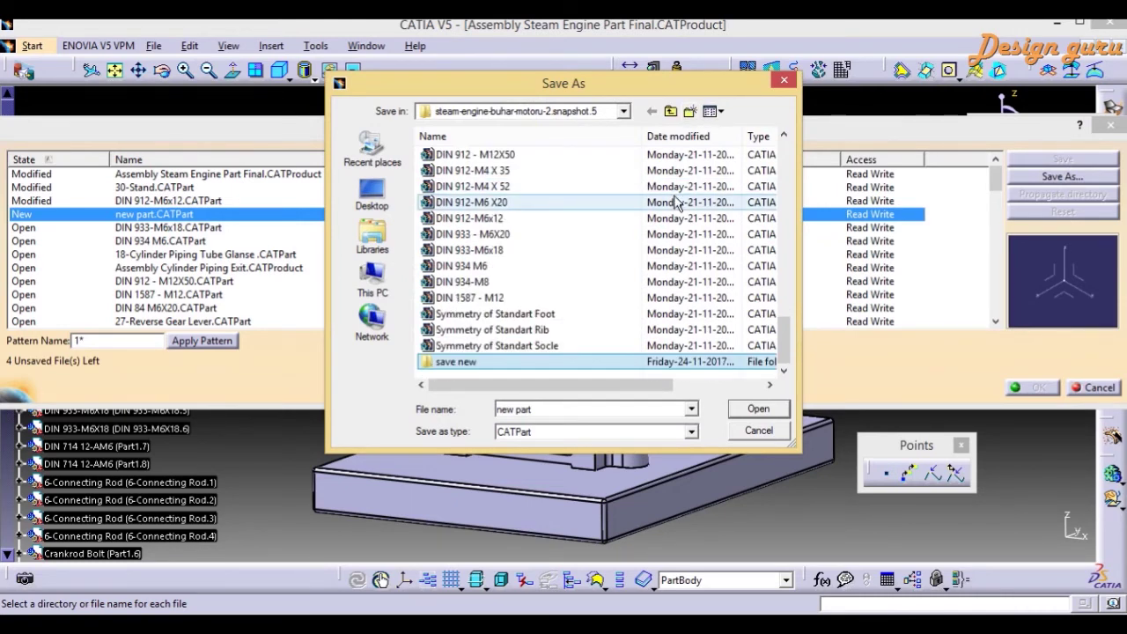
pyautogui.doubleClick(551, 362)
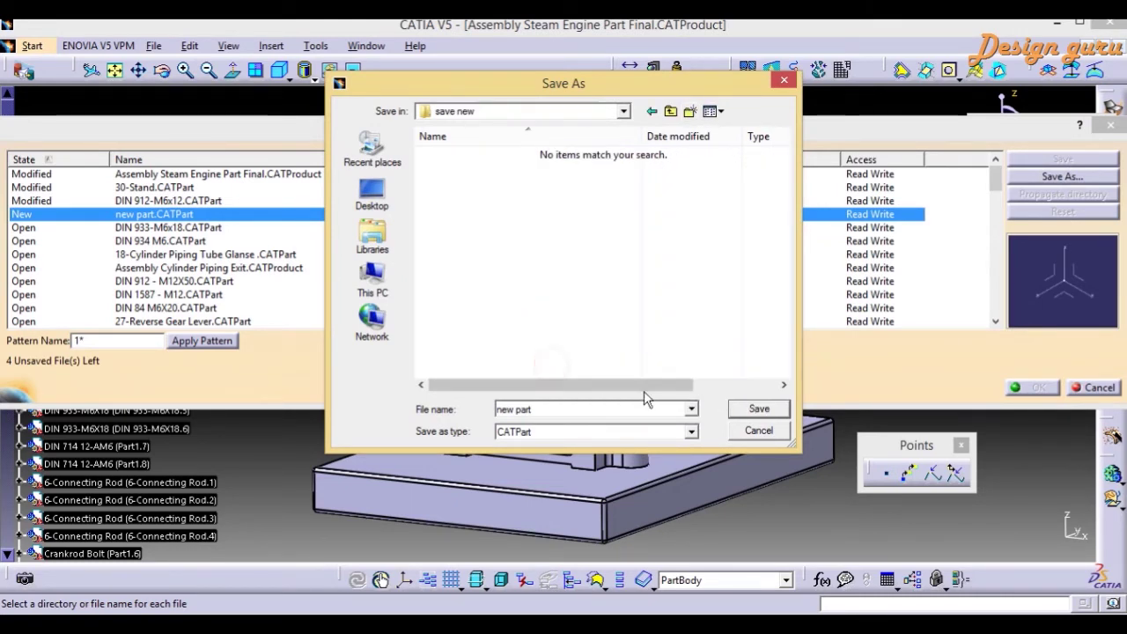
pyautogui.click(759, 411)
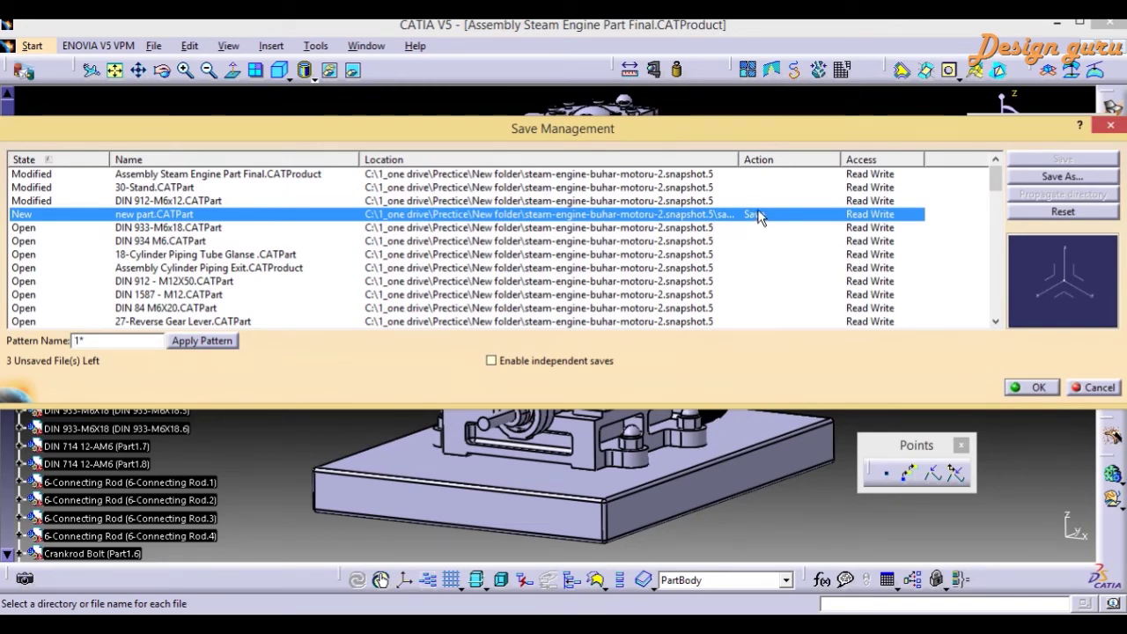
# Step: Widen the Location column further, mark Assembly Steam Engine Part Final.CATProduct for saving, and carry out all the pending saves
pyautogui.moveTo(740, 159); pyautogui.dragTo(831, 156)
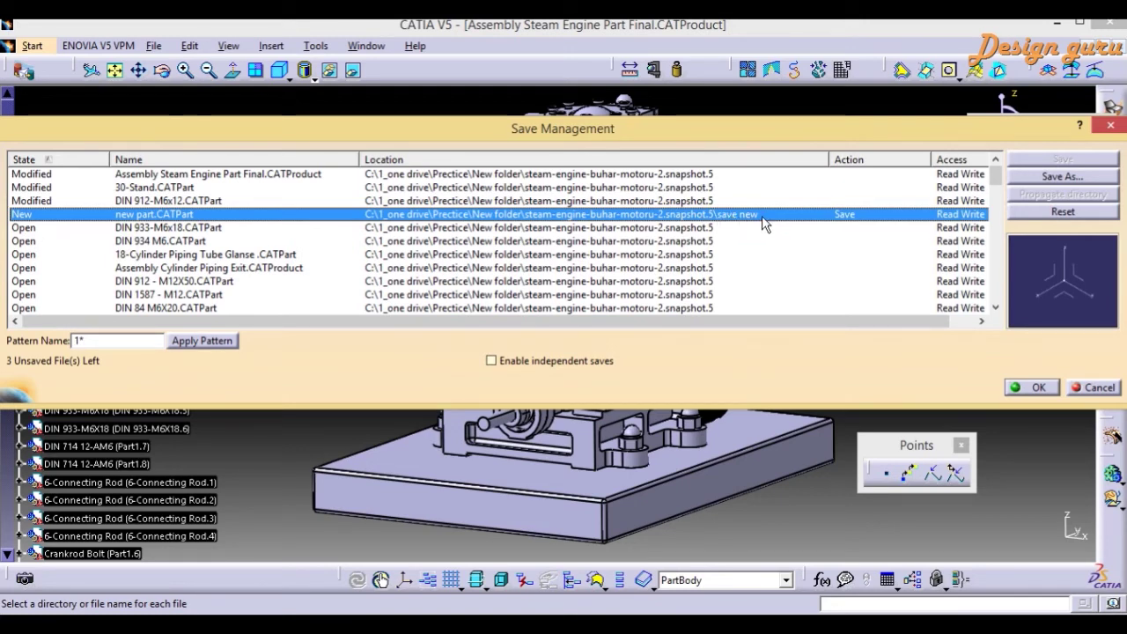
pyautogui.click(573, 176)
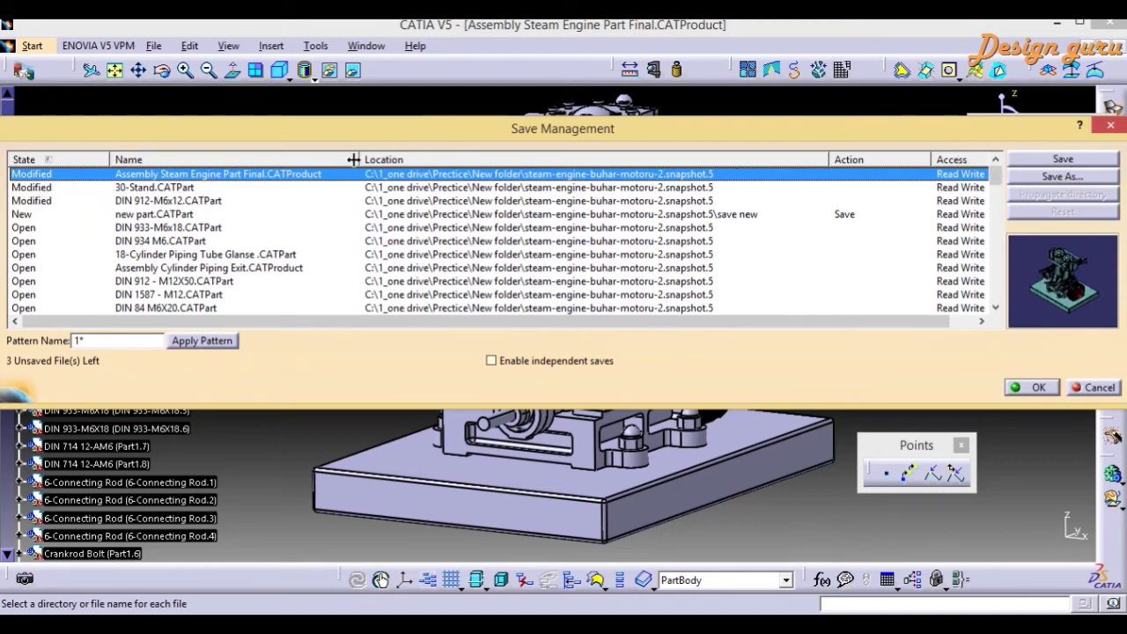
pyautogui.click(1046, 164)
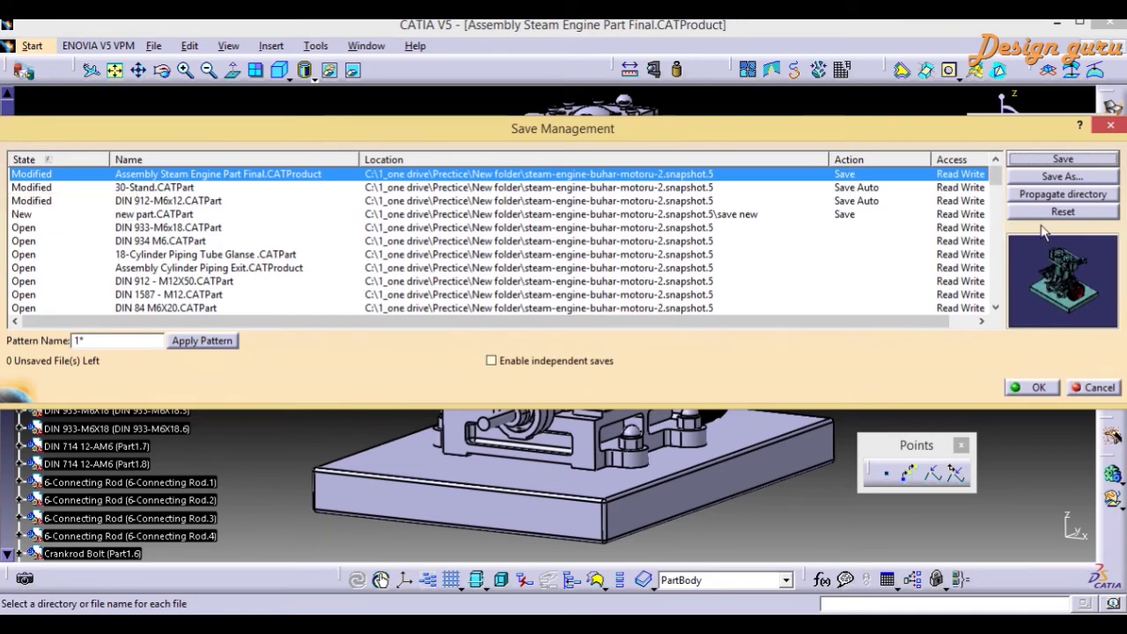
pyautogui.click(1042, 389)
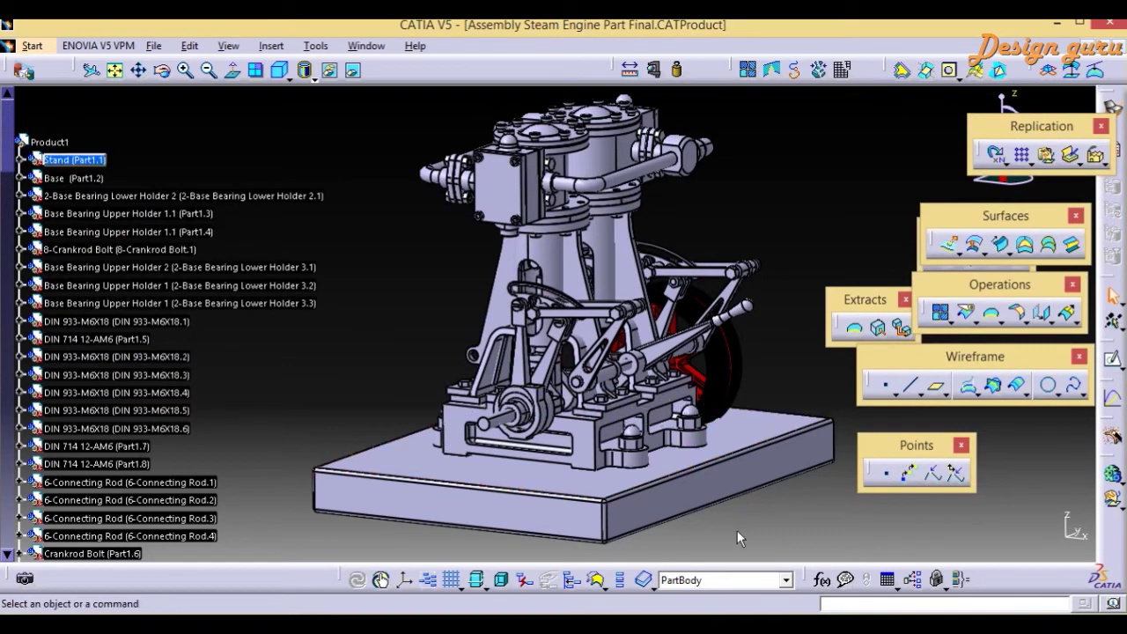
# Step: Reopen Save Management and review the states and locations of the new part and the other documents
pyautogui.moveTo(516, 271); pyautogui.dragTo(510, 328, button='middle')
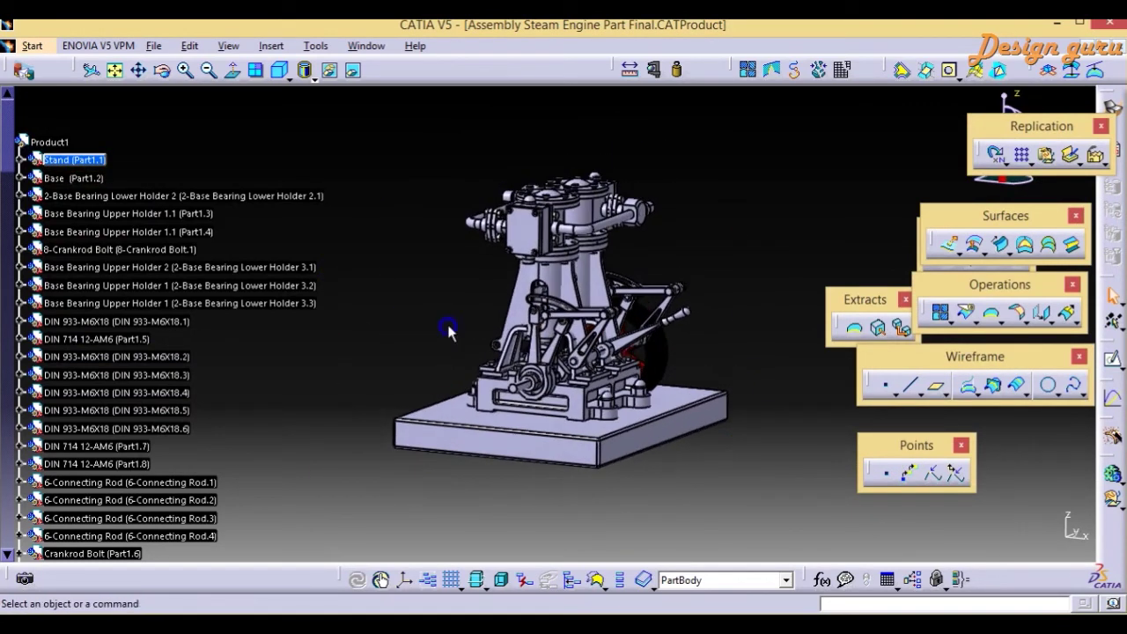
pyautogui.click(155, 47)
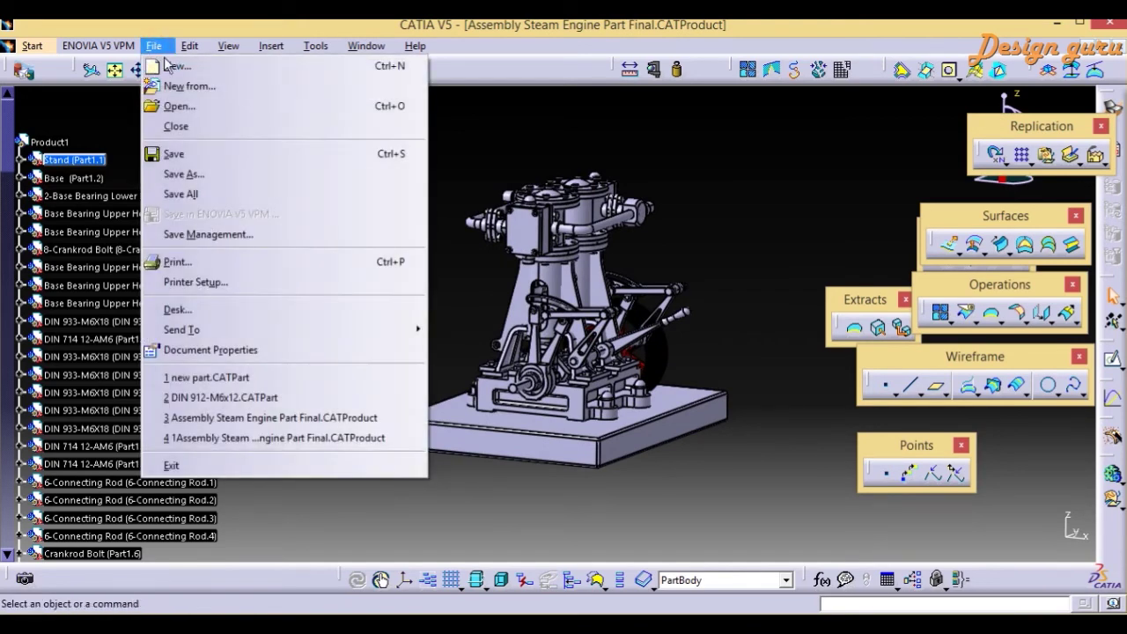
pyautogui.click(207, 234)
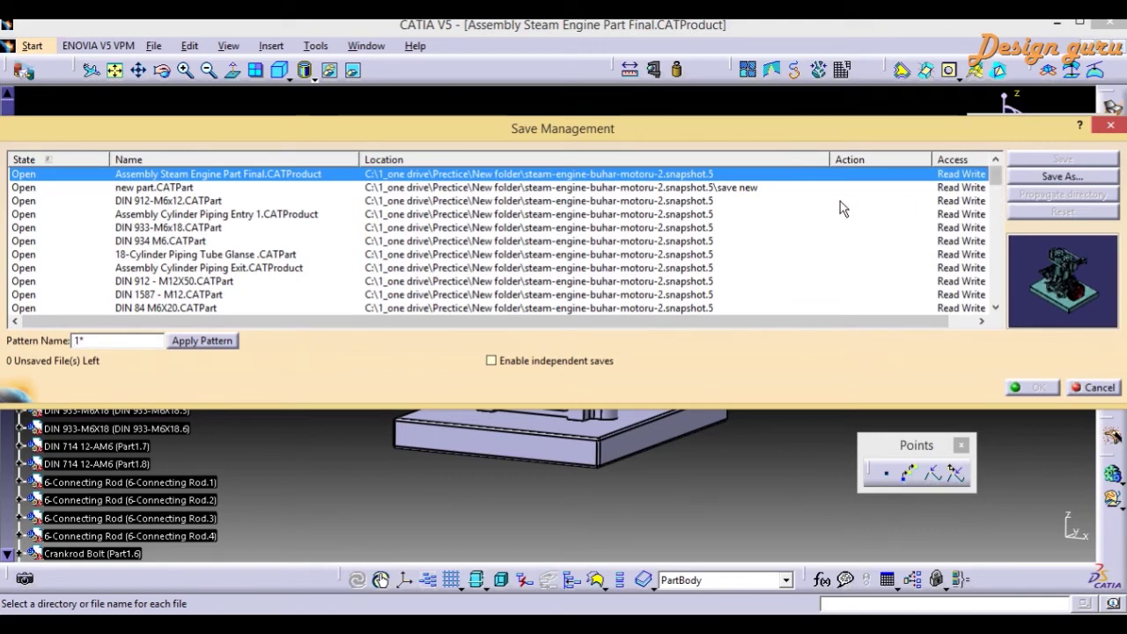
pyautogui.click(190, 190)
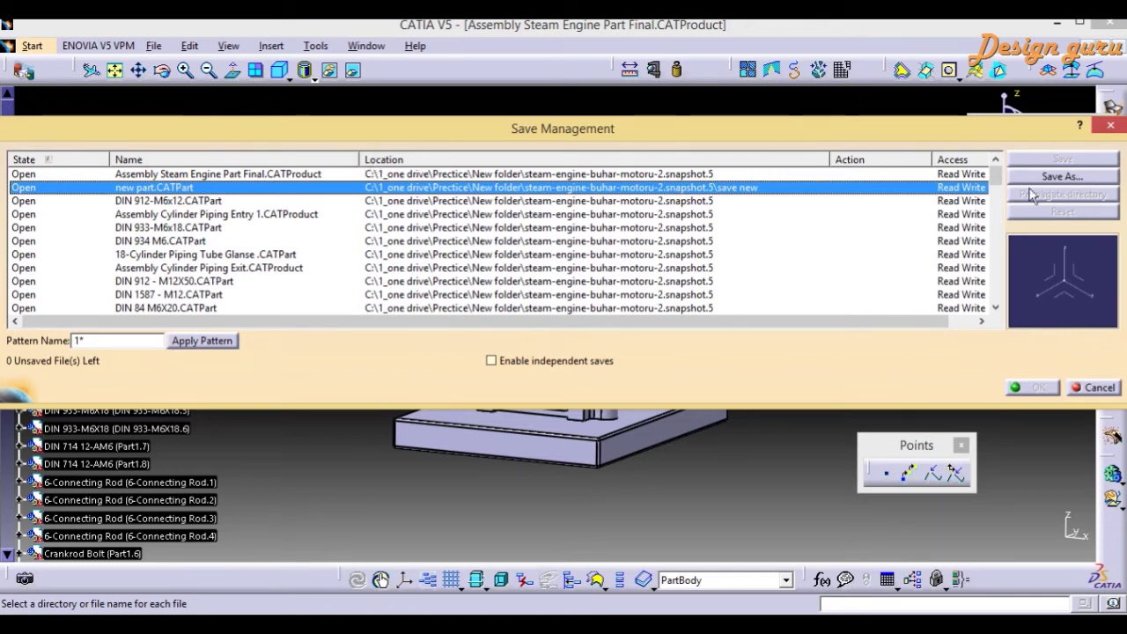
pyautogui.moveTo(996, 172)
pyautogui.mouseDown()
pyautogui.moveTo(985, 282)
pyautogui.moveTo(994, 154)
pyautogui.mouseUp()
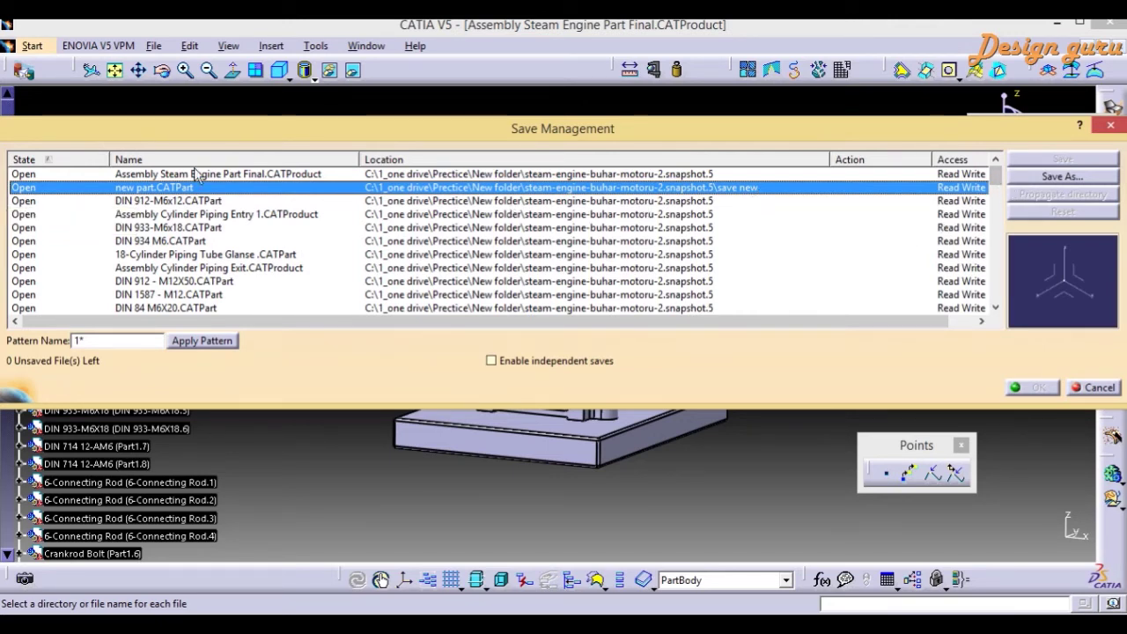
pyautogui.click(999, 177)
pyautogui.moveTo(999, 177); pyautogui.dragTo(994, 136)
pyautogui.moveTo(661, 173); pyautogui.dragTo(647, 240)
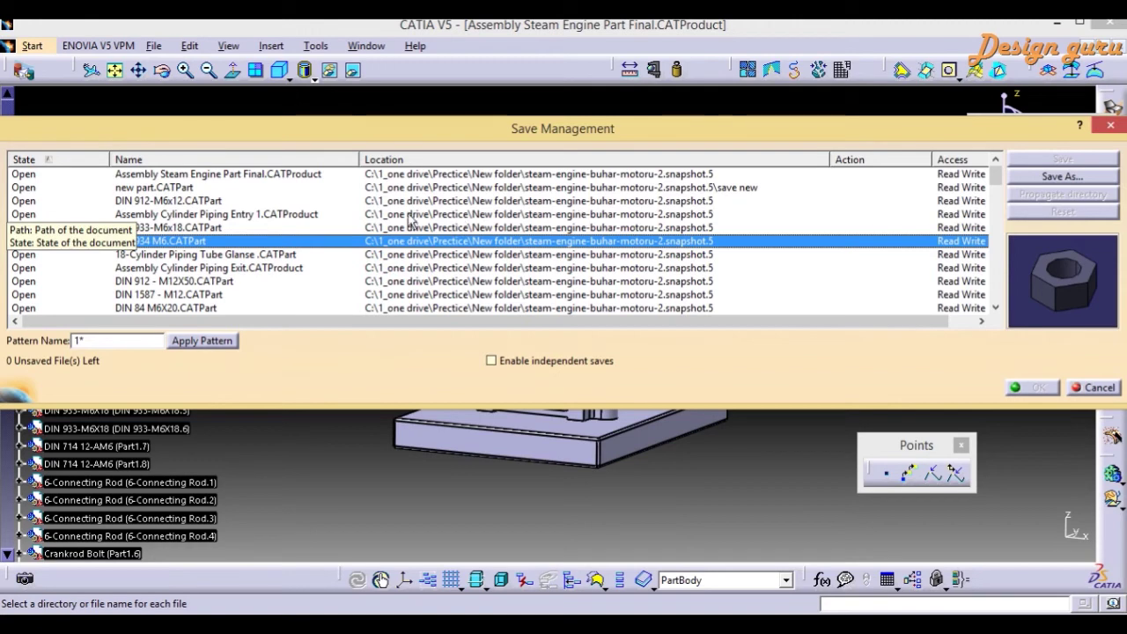
# Step: Assign Assembly Steam Engine Part Final.CATProduct a Save As location in a new folder named "save as" inside the project folder
pyautogui.click(370, 175)
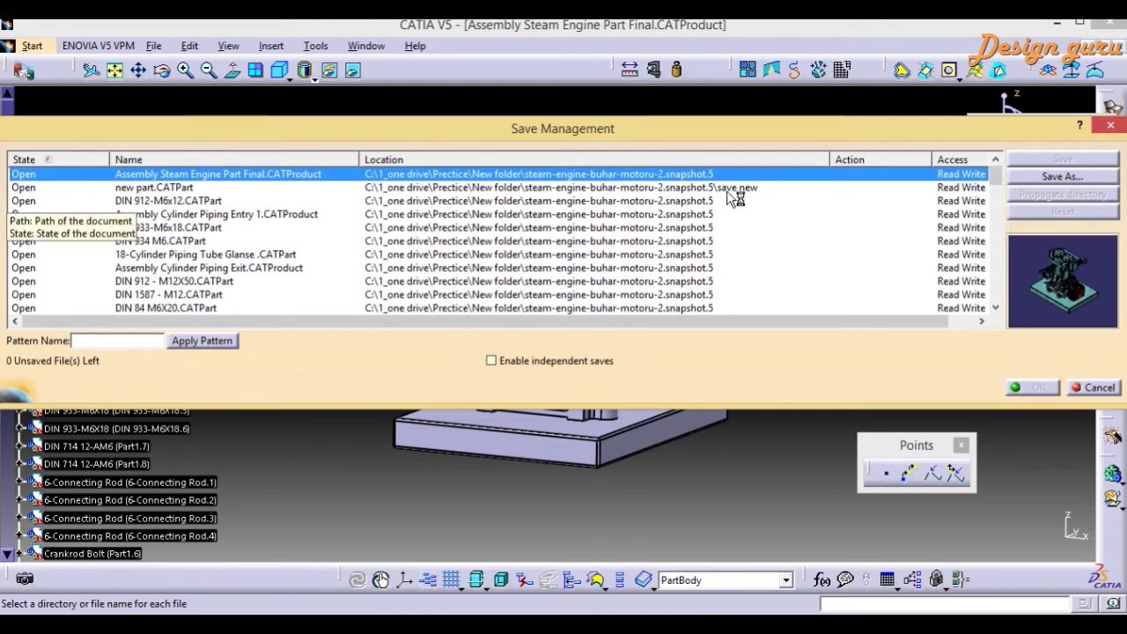
pyautogui.click(1053, 176)
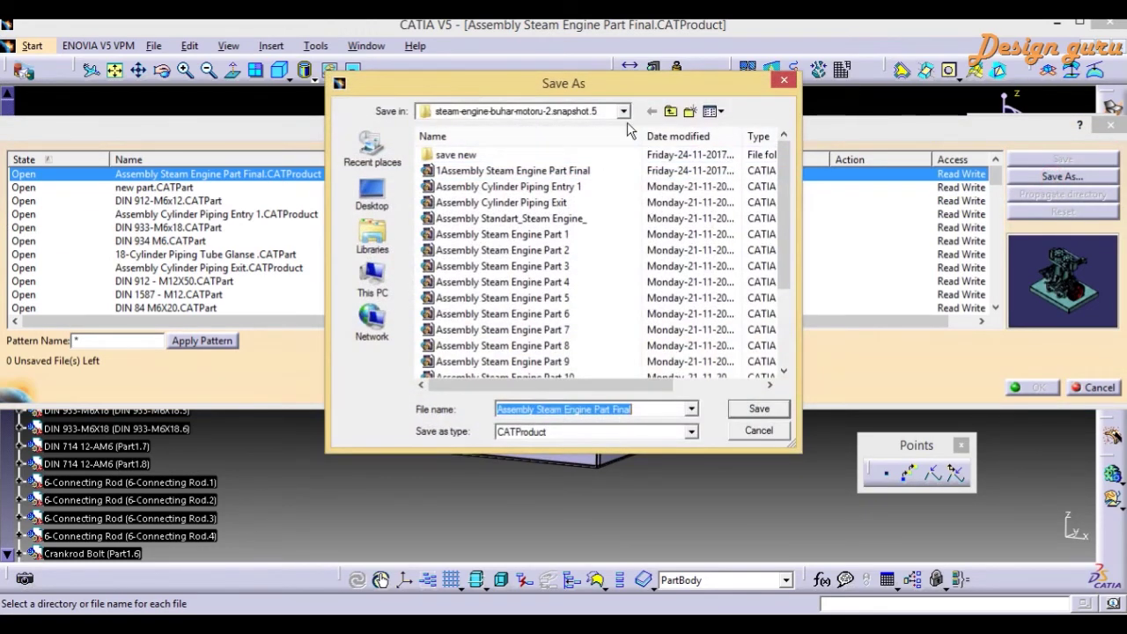
pyautogui.click(689, 111)
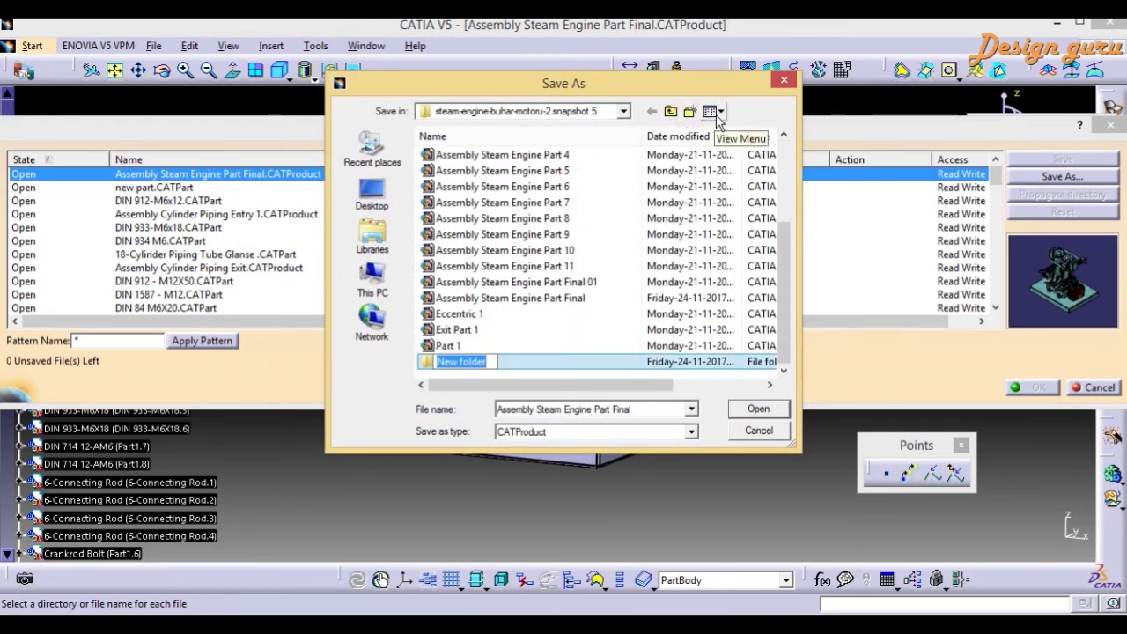
pyautogui.press('BackSpace')
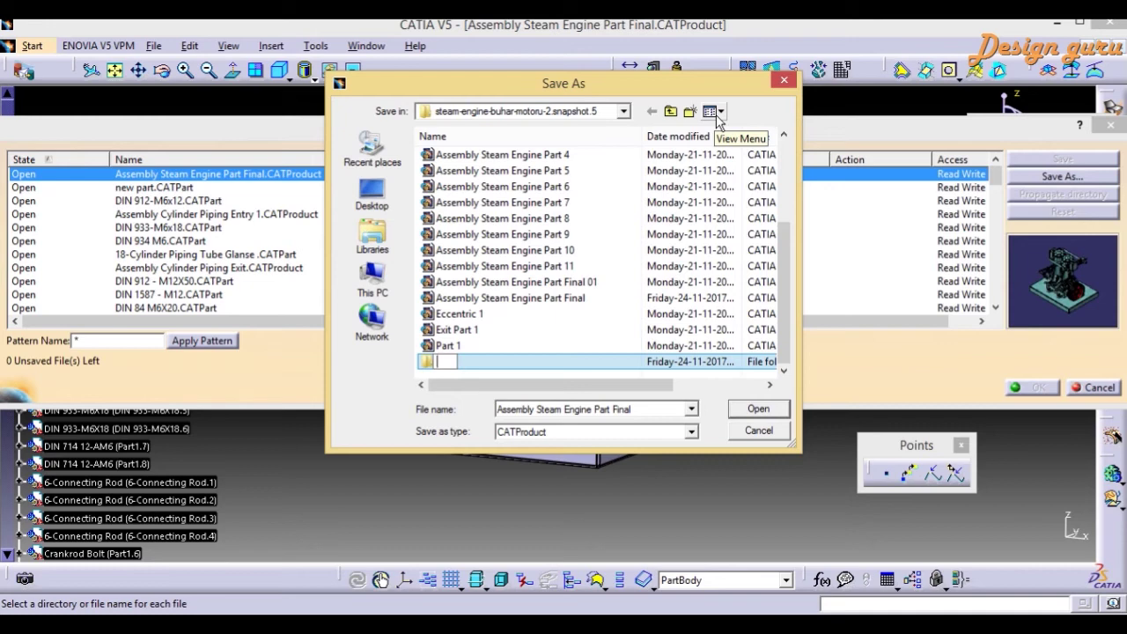
pyautogui.write('save as')
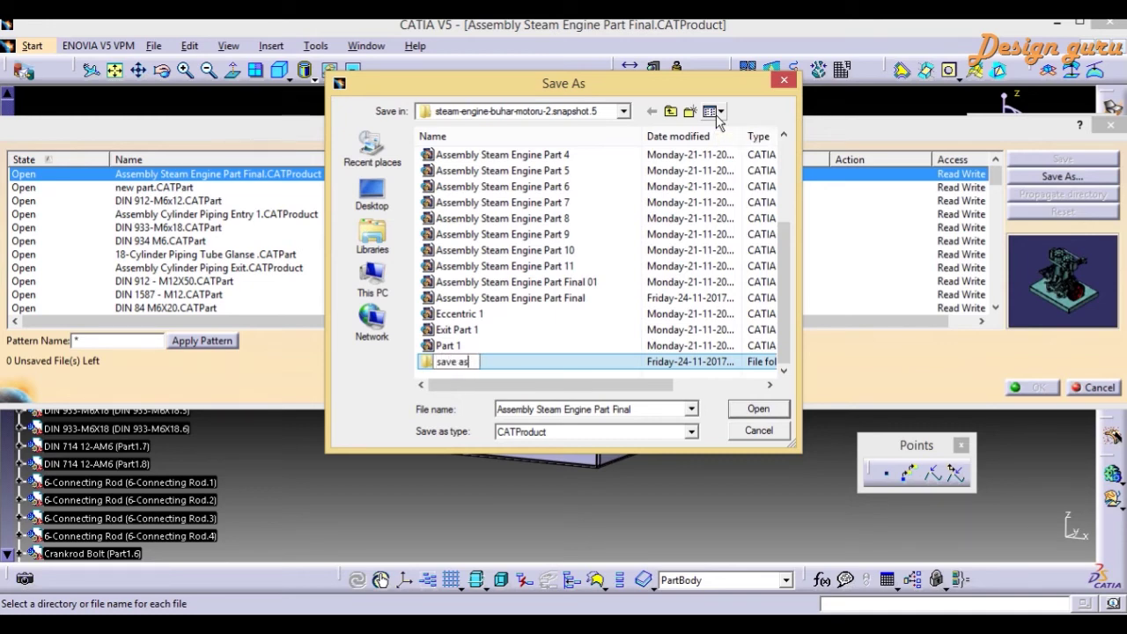
pyautogui.click(522, 358)
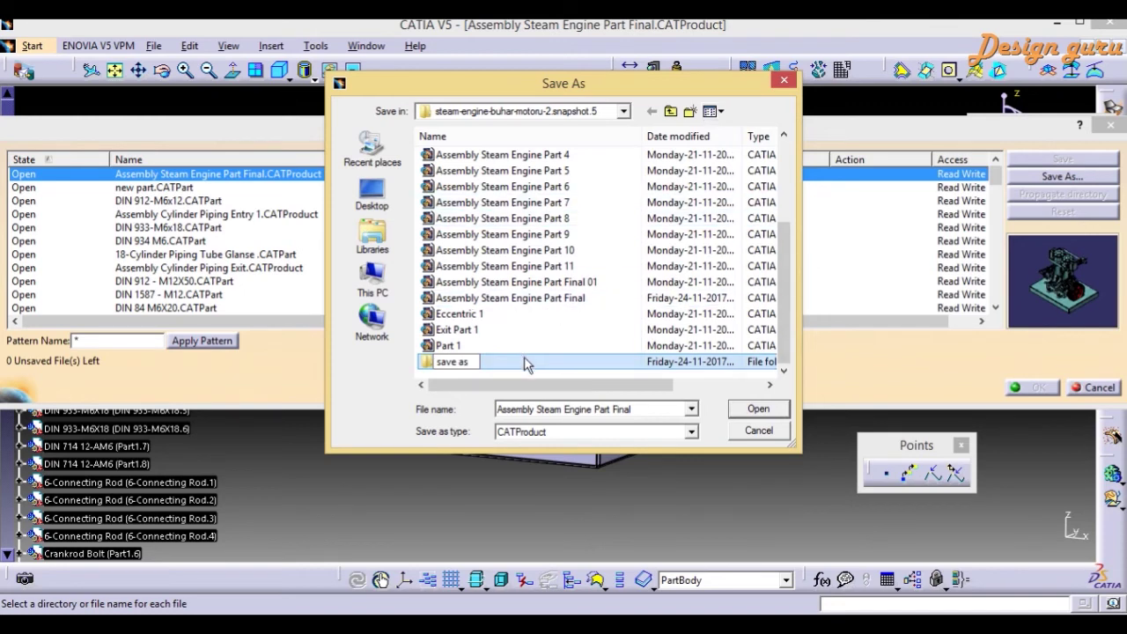
pyautogui.doubleClick(480, 364)
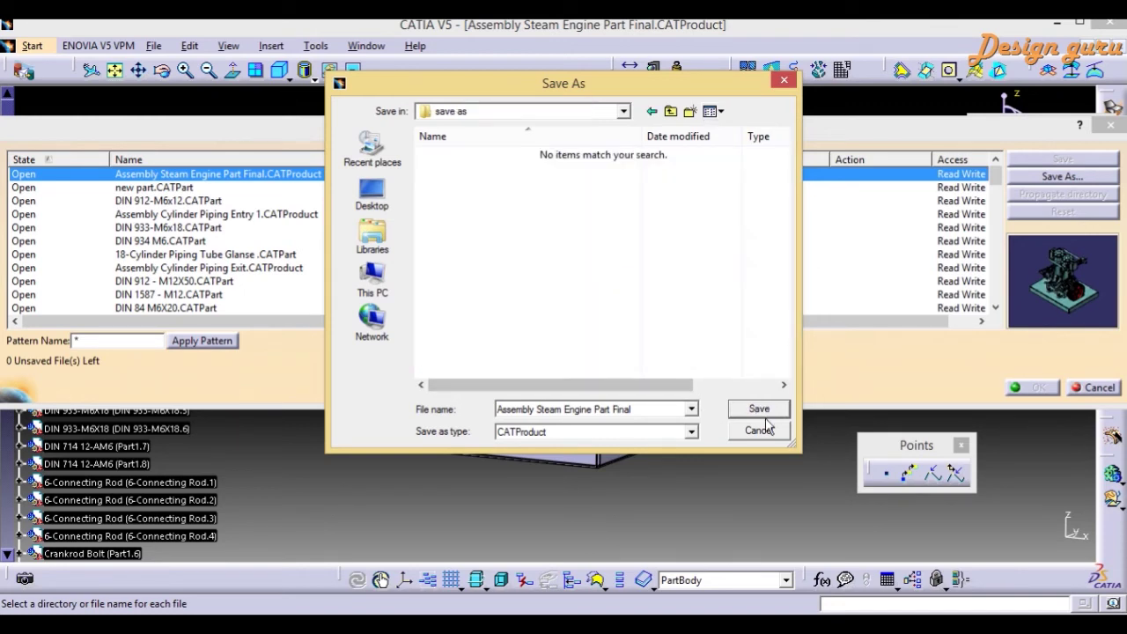
pyautogui.click(760, 412)
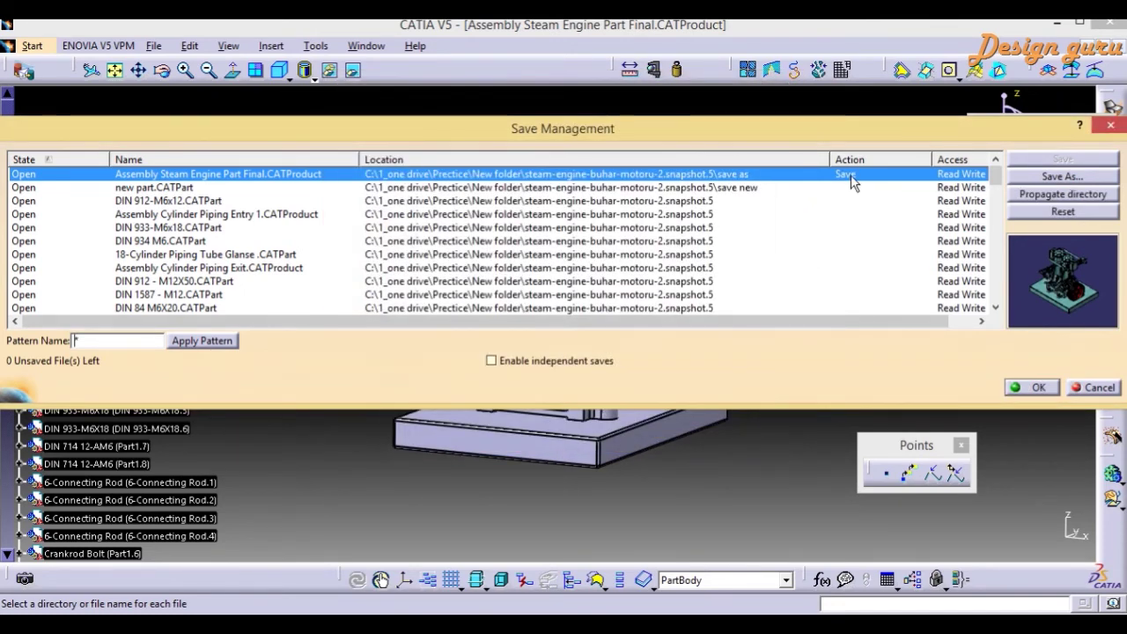
# Step: Apply the name pattern 1* to the selected Assembly Steam Engine Part Final.CATProduct
pyautogui.click(91, 337)
pyautogui.click(50, 343)
pyautogui.write('*')
pyautogui.click(201, 343)
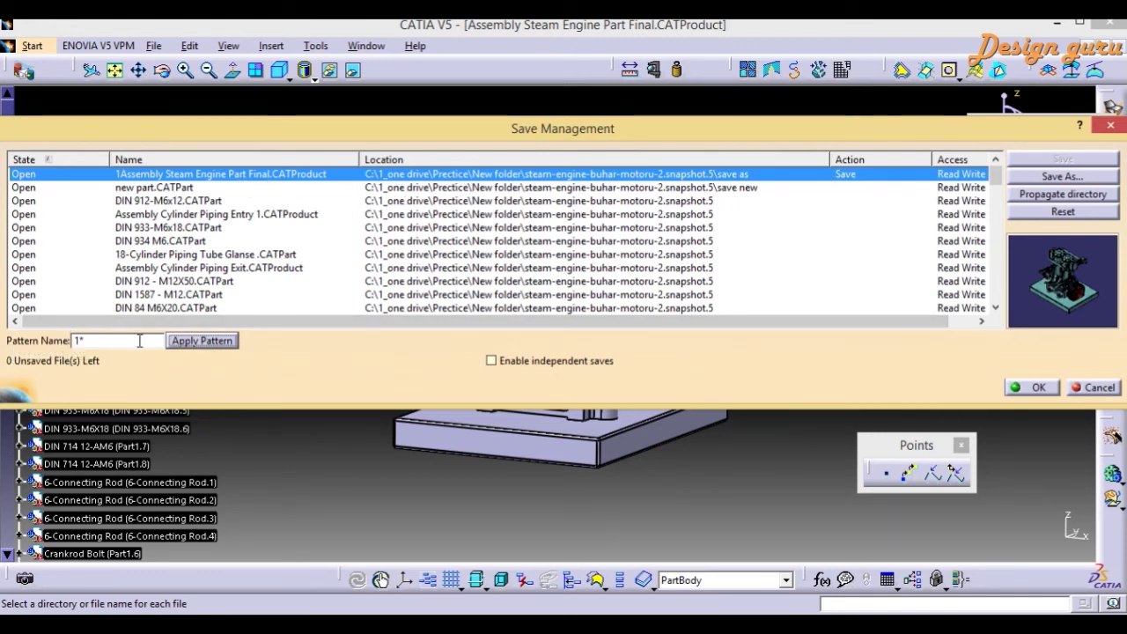
# Step: Propagate the main product's "save as" directory to the assembly's other documents and carry out all the pending saves
pyautogui.click(1087, 195)
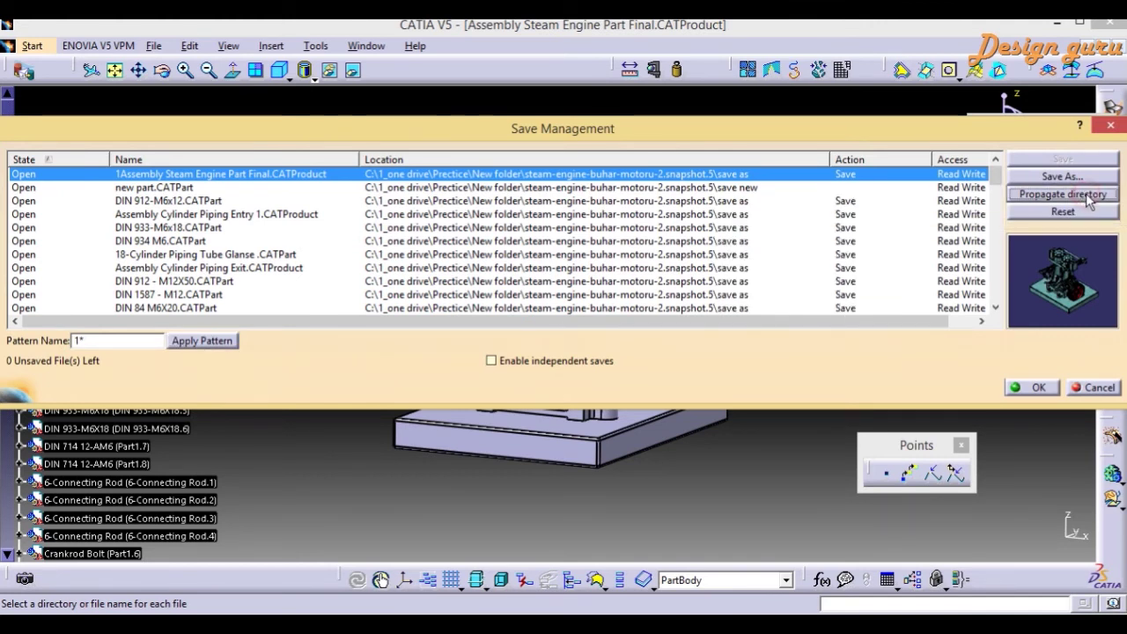
pyautogui.moveTo(995, 180); pyautogui.dragTo(1006, 143)
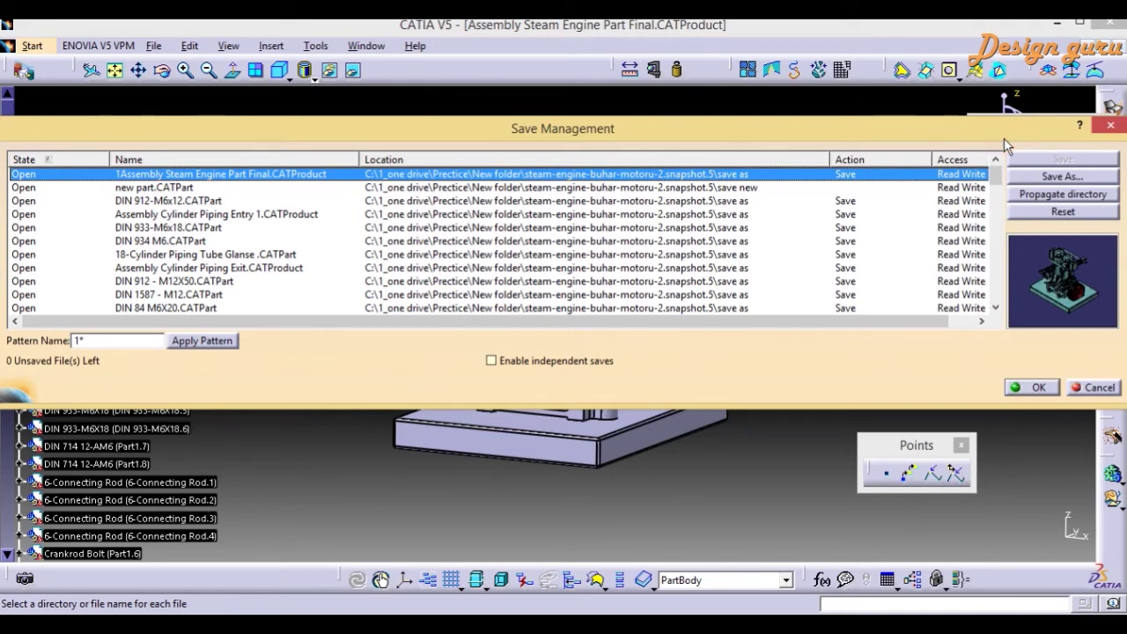
pyautogui.click(1038, 391)
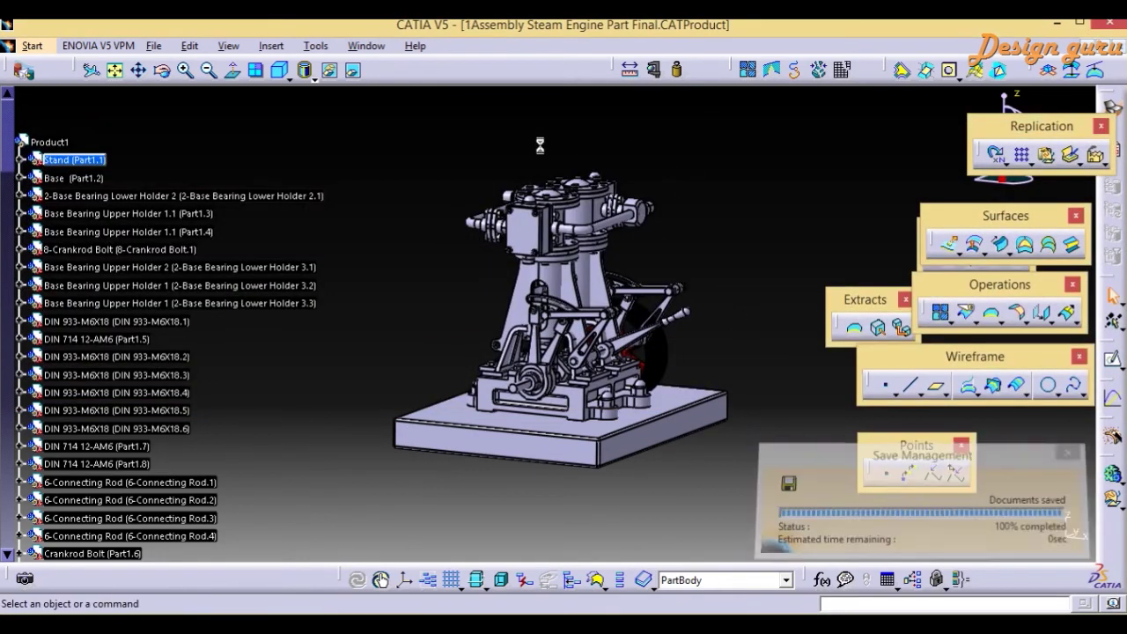
# Step: Examine the saved files in the project's "save as" folder through the file-opening dialog, and close it without opening any
pyautogui.click(161, 47)
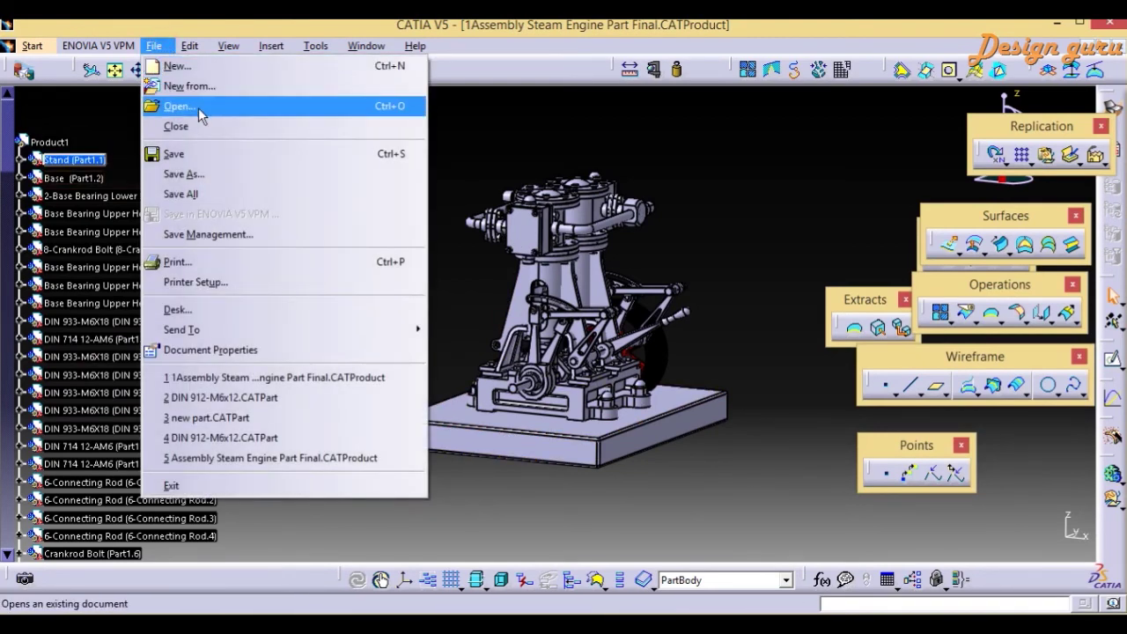
pyautogui.click(198, 107)
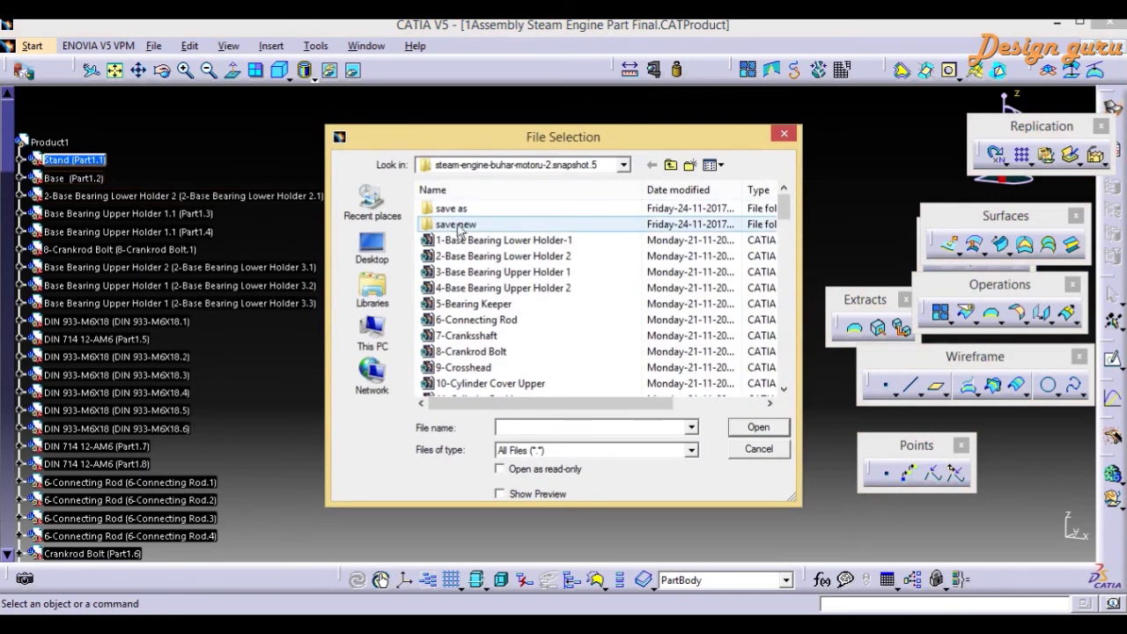
pyautogui.click(670, 165)
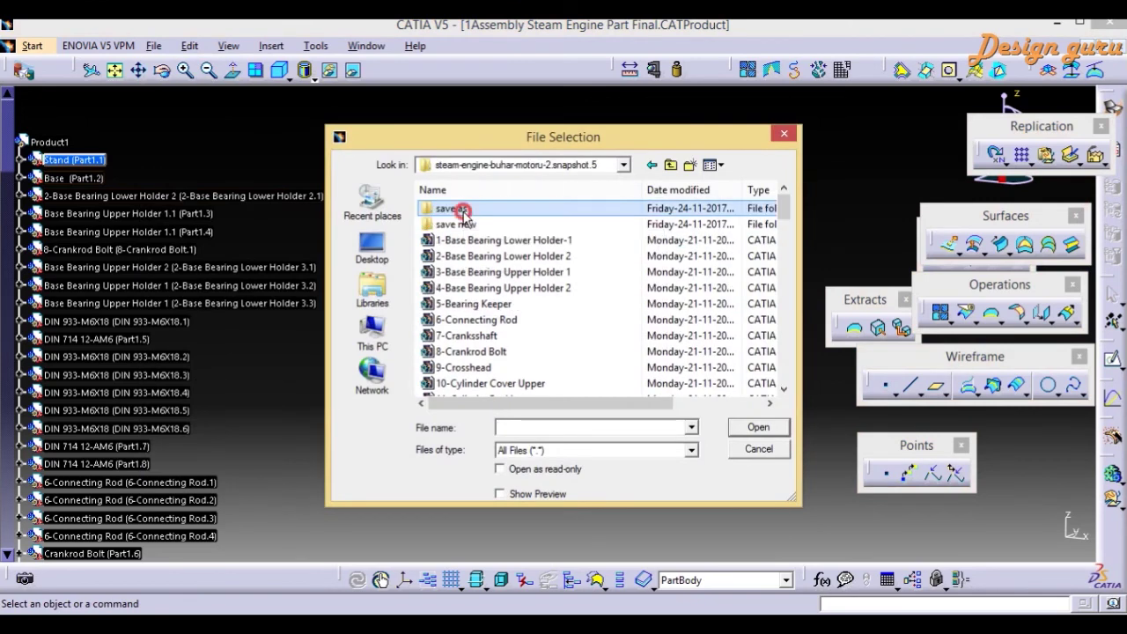
pyautogui.doubleClick(462, 209)
pyautogui.moveTo(780, 210); pyautogui.dragTo(780, 181)
pyautogui.moveTo(581, 403); pyautogui.dragTo(646, 402)
pyautogui.moveTo(782, 205); pyautogui.dragTo(783, 379)
pyautogui.moveTo(659, 403); pyautogui.dragTo(594, 395)
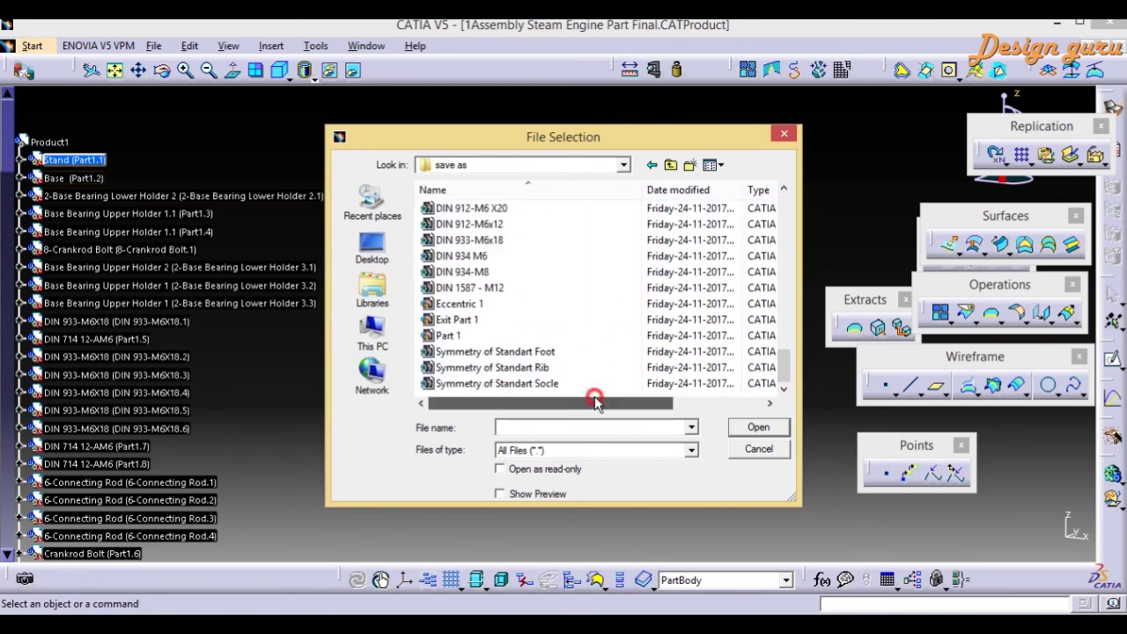
pyautogui.moveTo(787, 372); pyautogui.dragTo(783, 191)
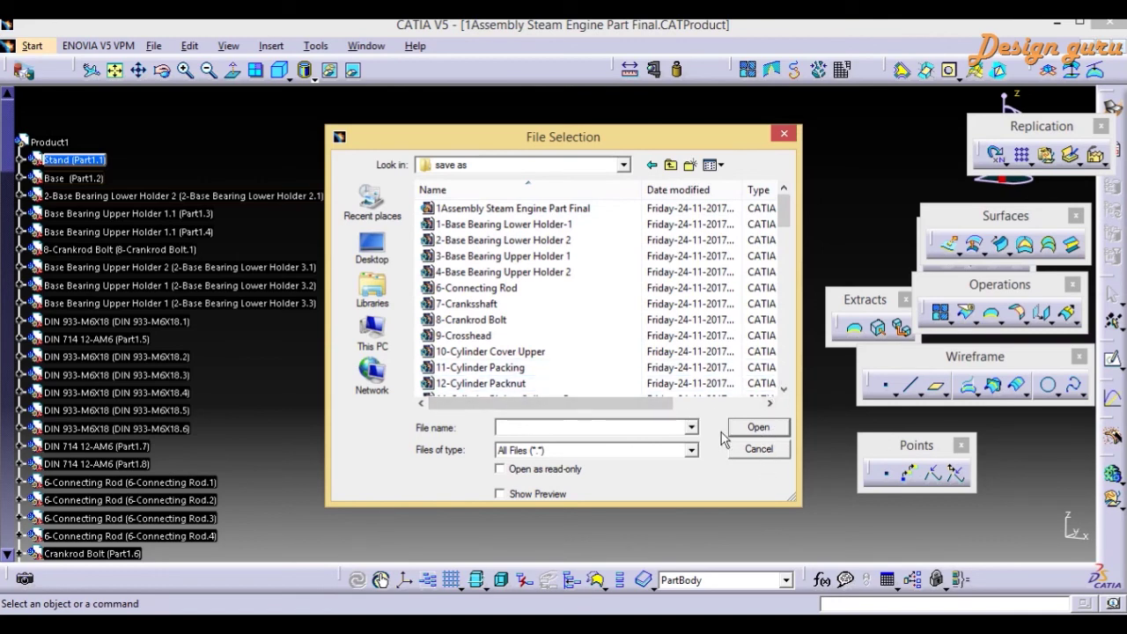
pyautogui.click(763, 450)
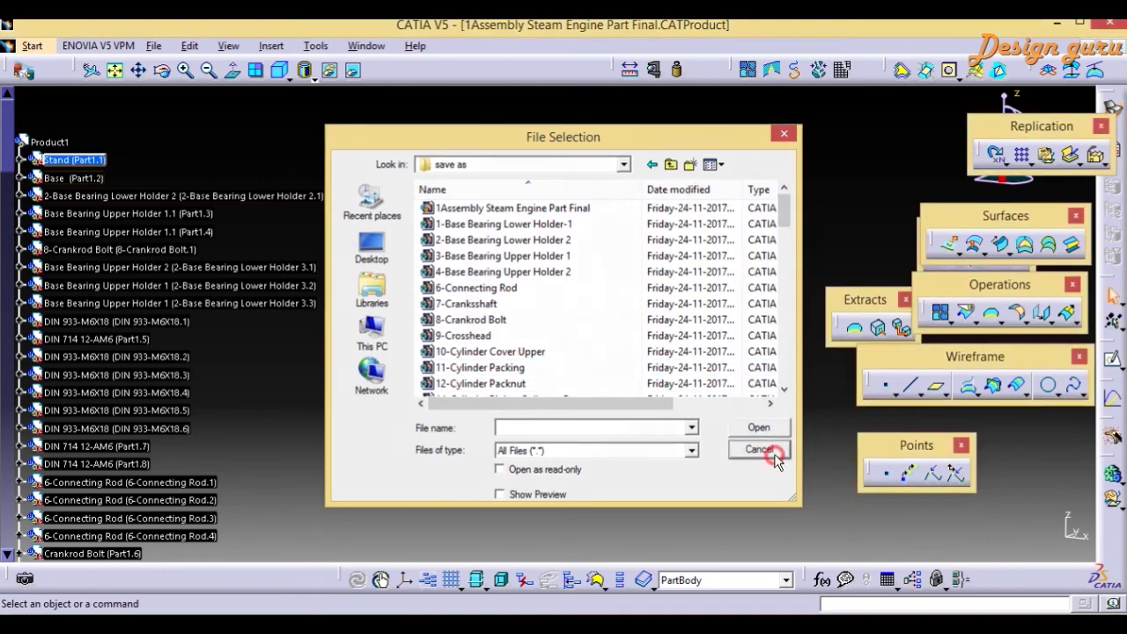
pyautogui.moveTo(403, 361); pyautogui.dragTo(417, 335, button='middle')
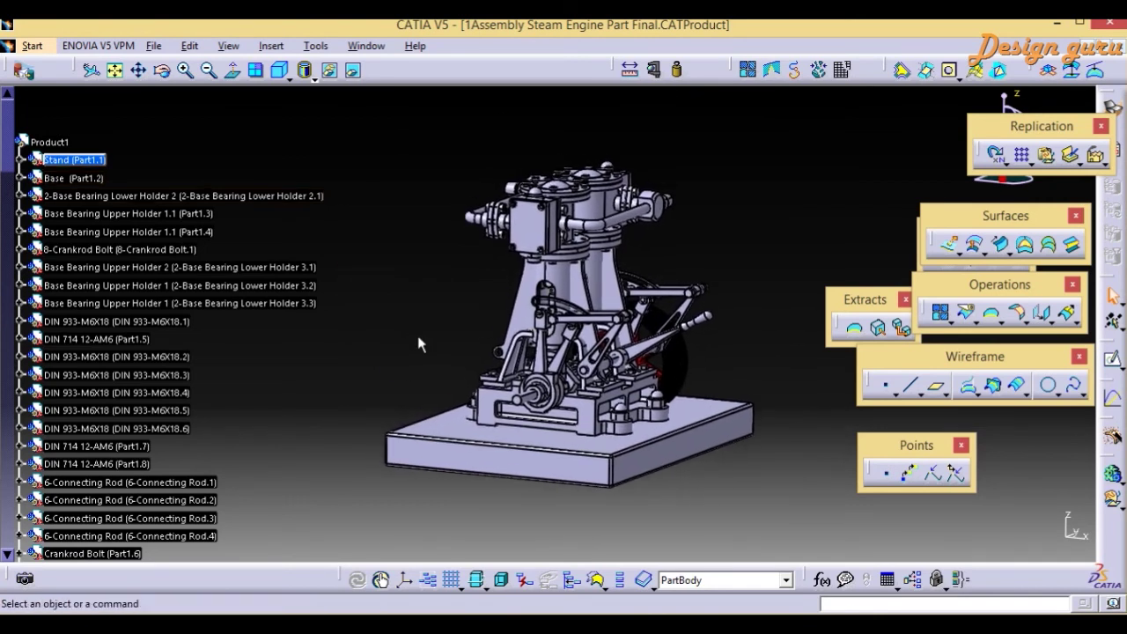